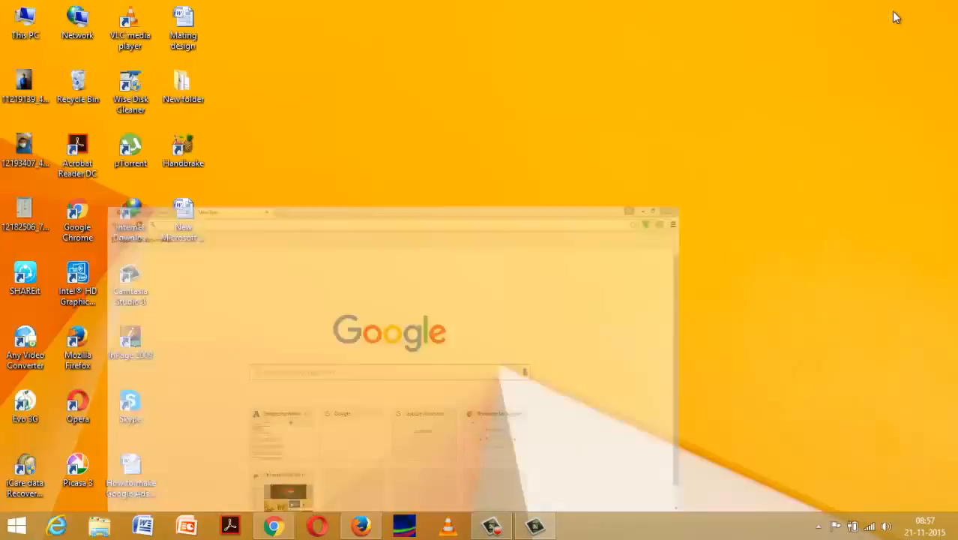
- View the coollogo_com-253661389 logo image from the Downloads folder, and close the image and the folder
double_click(18, 15)
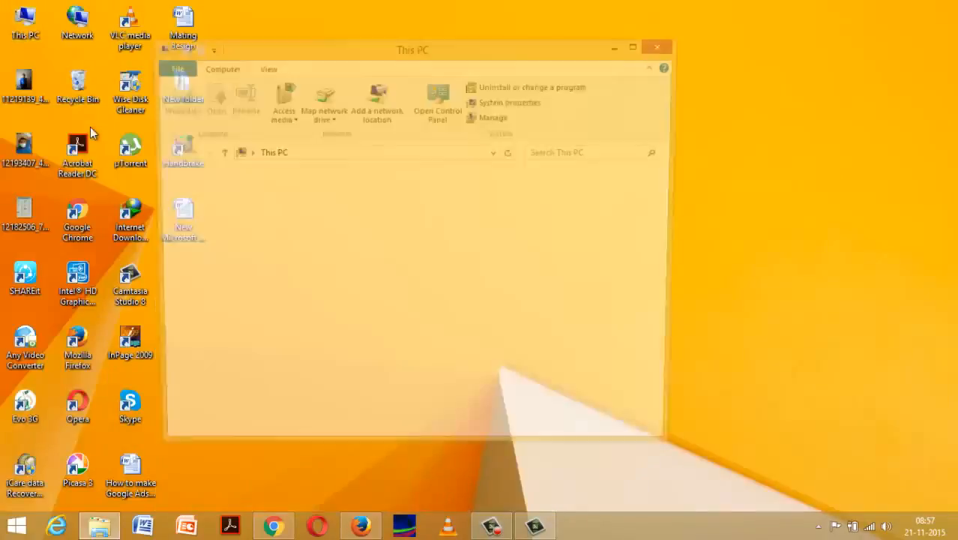
click(248, 225)
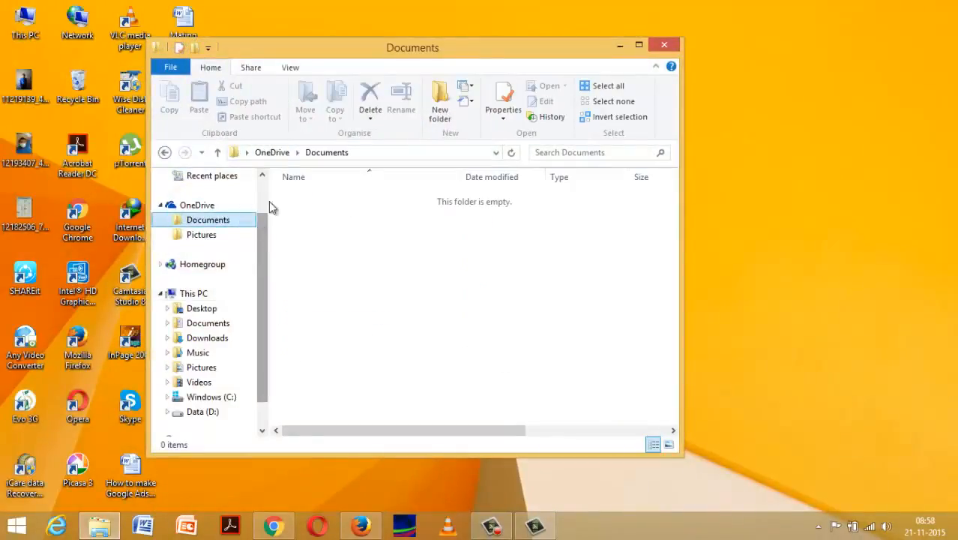
scroll(247, 210, up, 2)
click(225, 212)
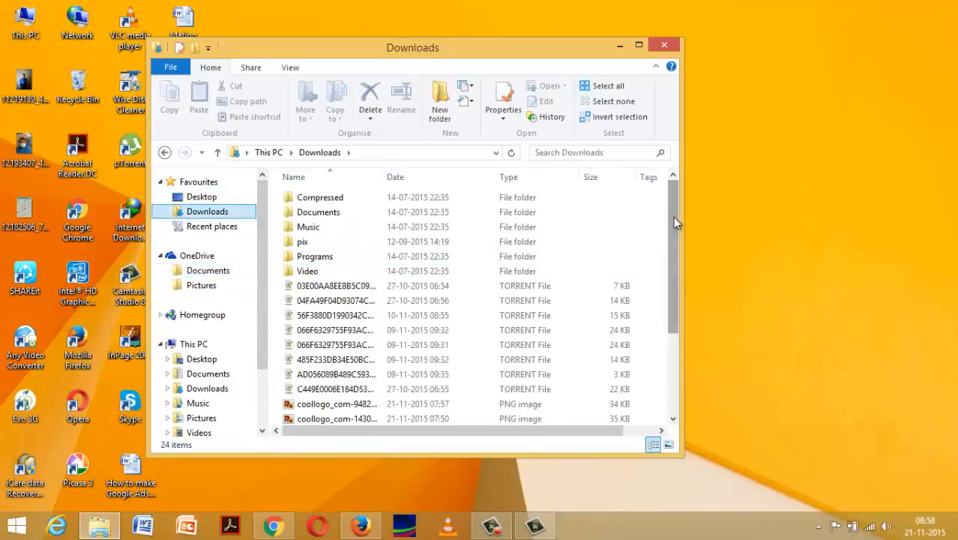
drag(673, 217, 670, 303)
double_click(412, 313)
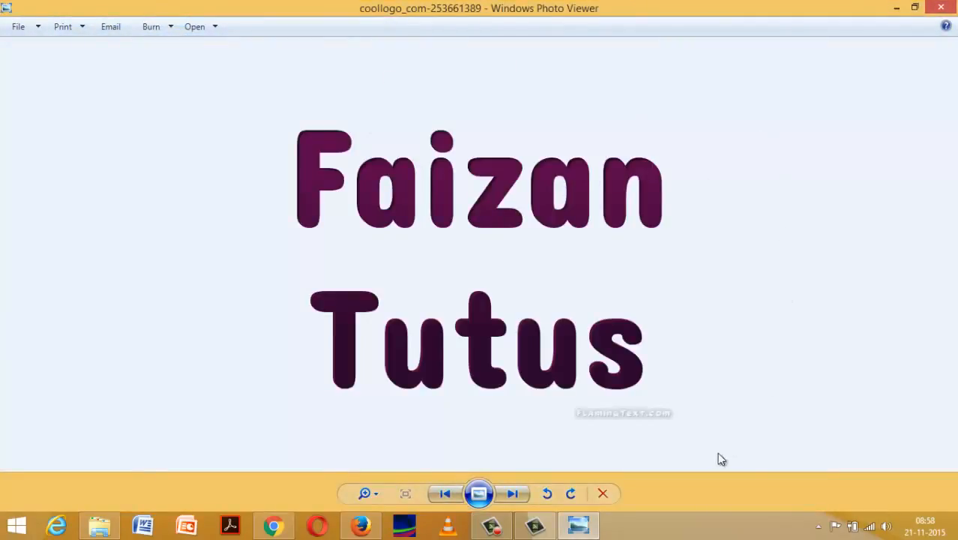
click(932, 6)
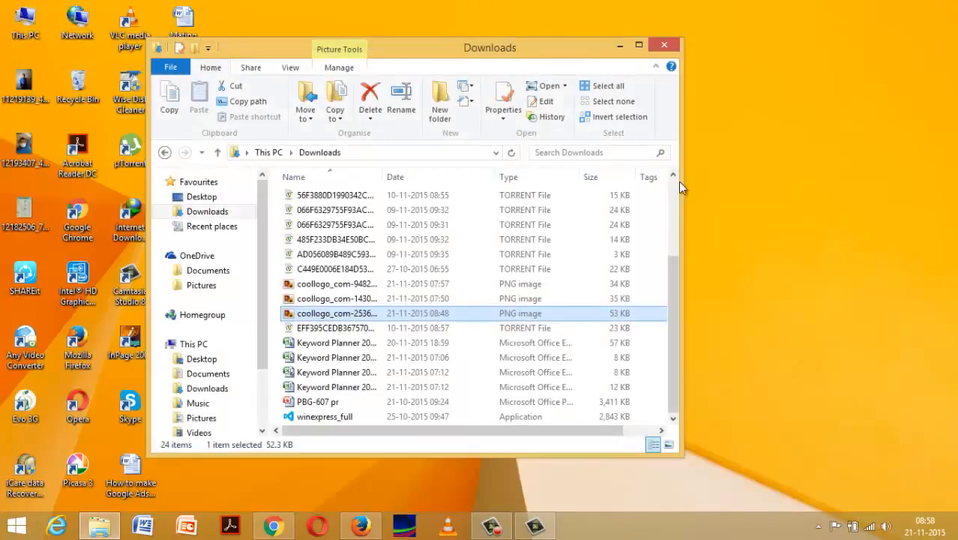
click(662, 41)
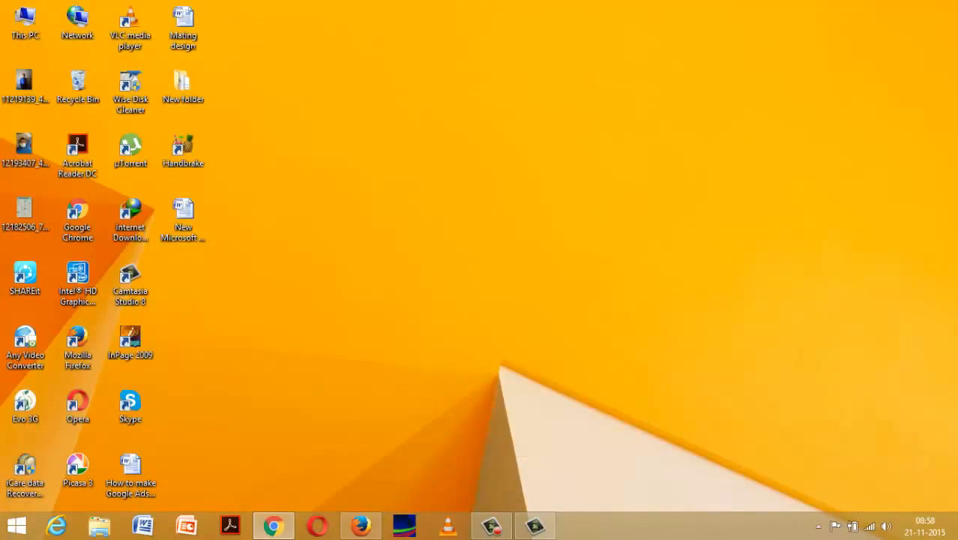
- Reopen coollogo_com-253661389 from Downloads, examine the image dimensions in its properties, and close all its windows
double_click(25, 24)
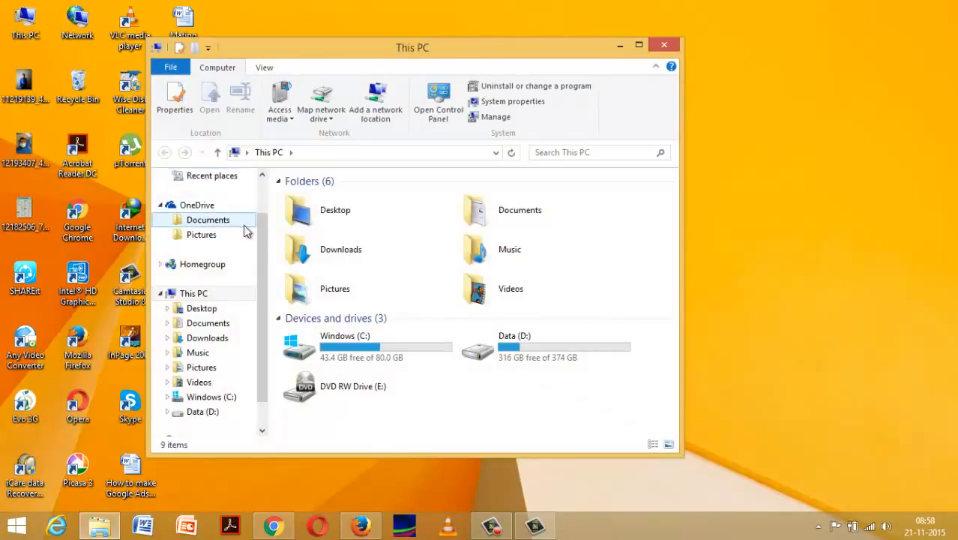
scroll(244, 225, up, 2)
click(225, 211)
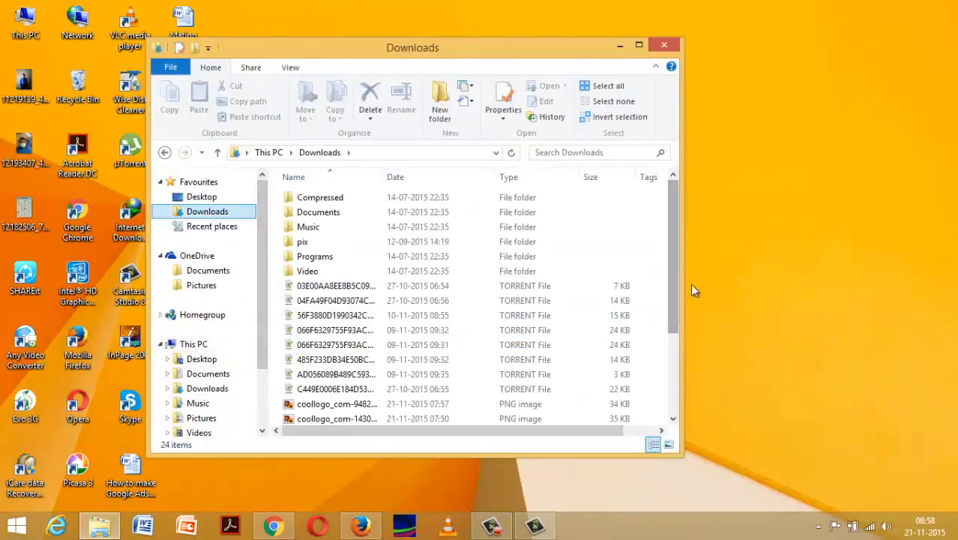
drag(676, 270, 670, 320)
click(318, 343)
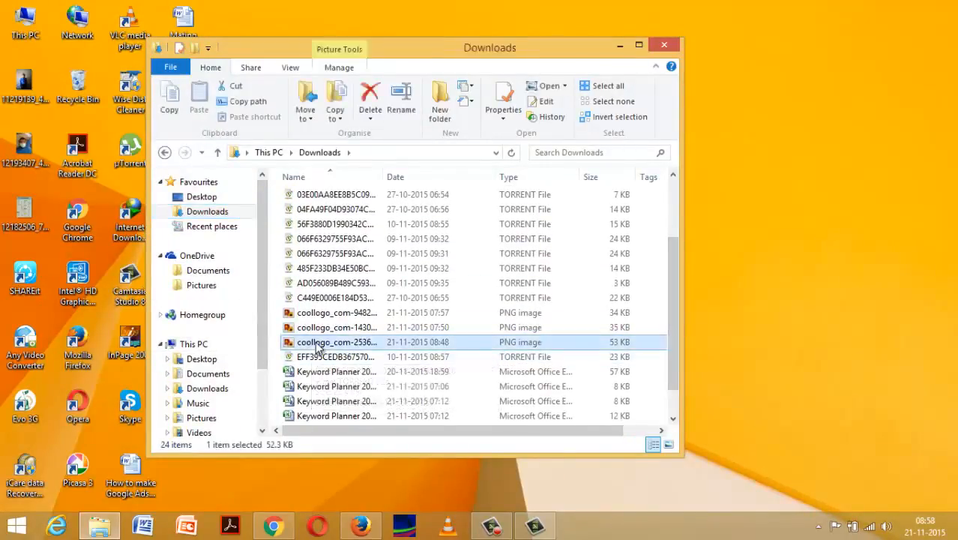
double_click(318, 347)
right_click(489, 273)
click(545, 417)
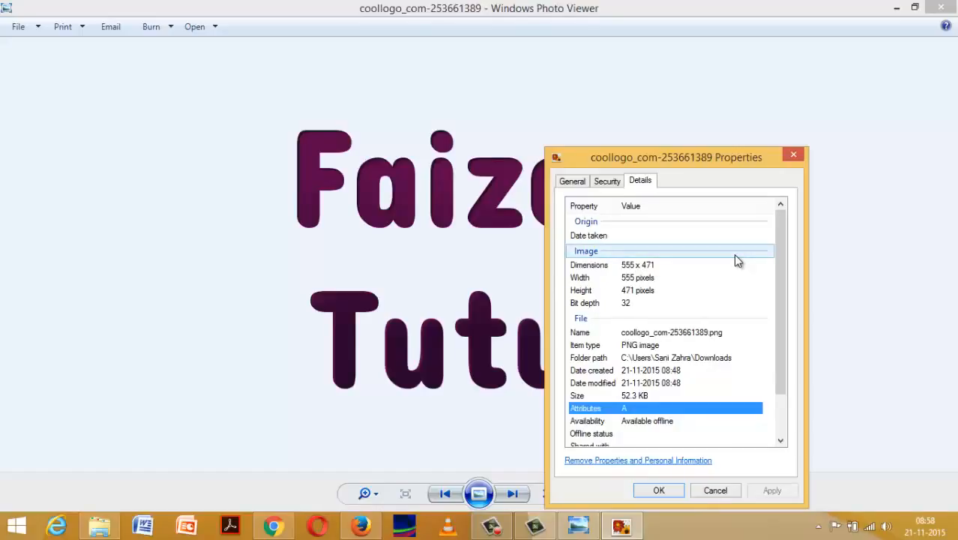
click(796, 156)
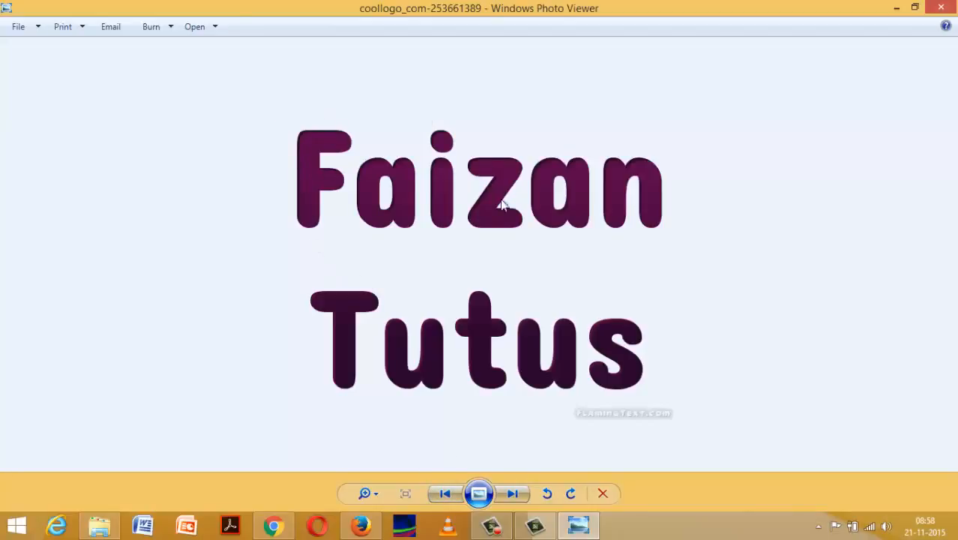
click(951, 7)
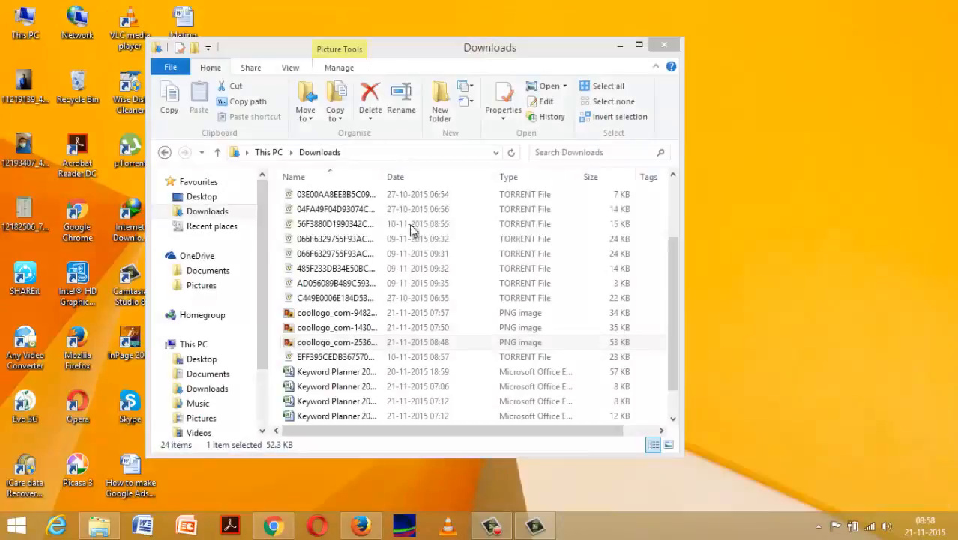
click(665, 47)
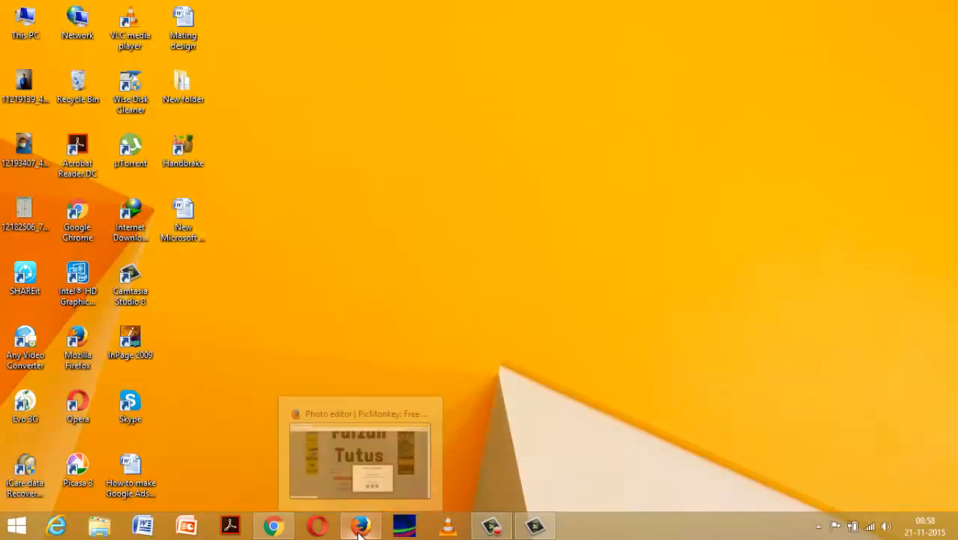
- Switch to PicMonkey in Firefox and start the free photo editor with its sample photo
click(361, 530)
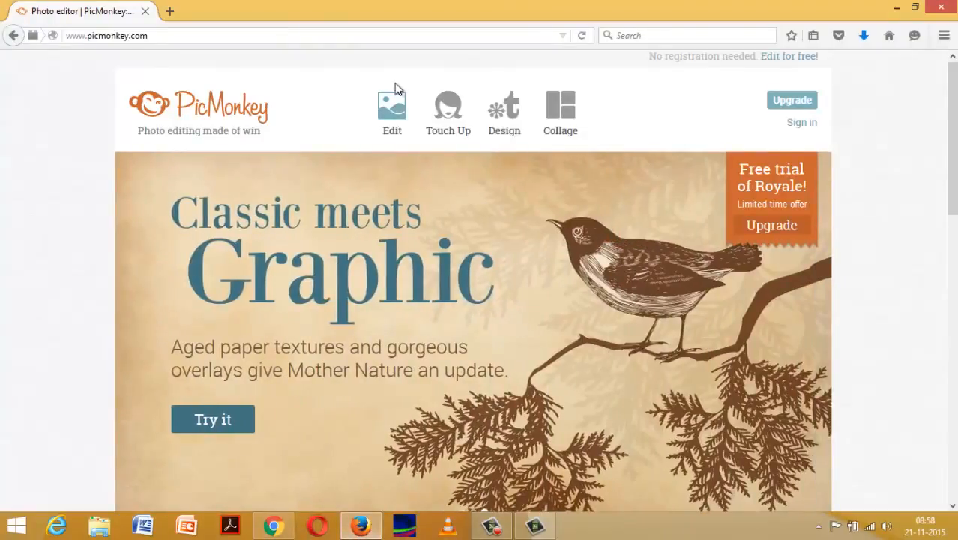
click(395, 91)
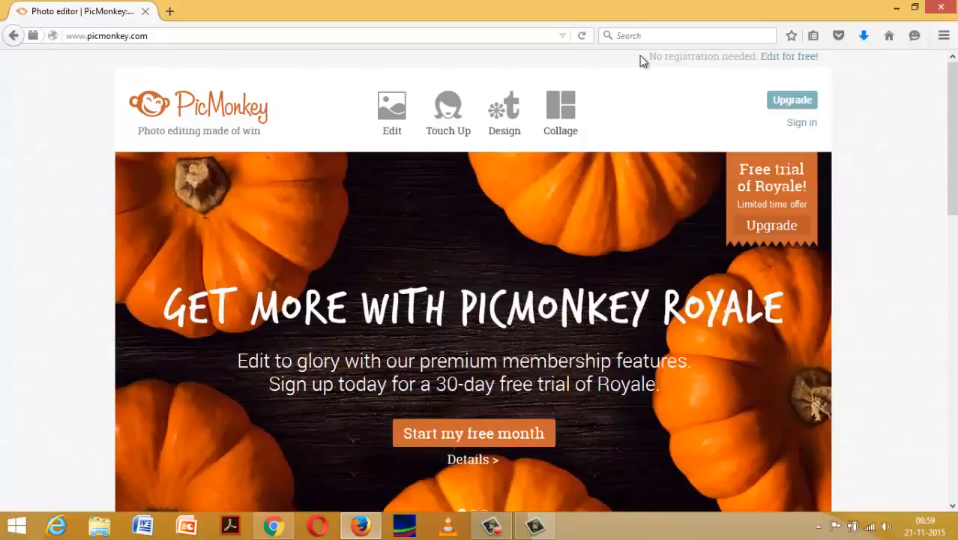
click(778, 59)
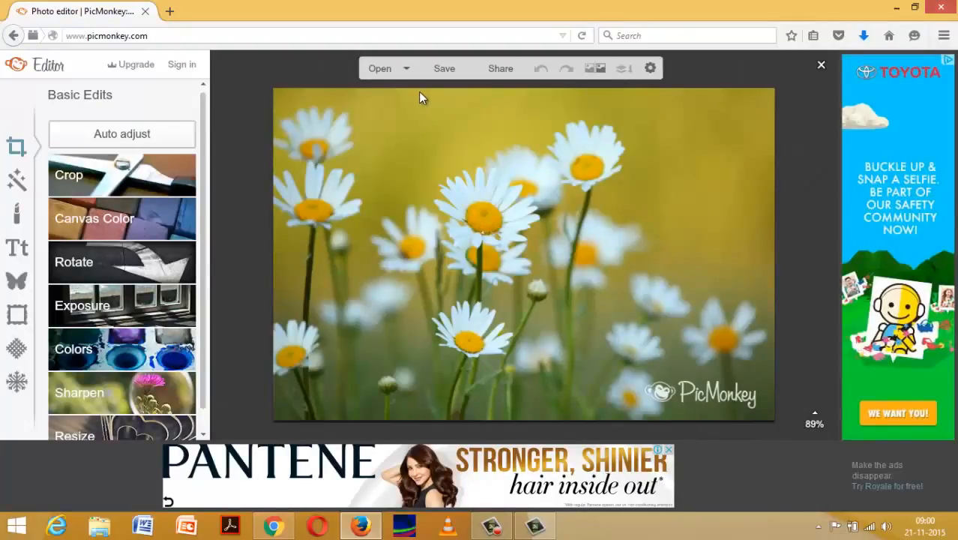
- Crop the sample photo to 240 x 240 with Scale photo enabled, placing the crop area in the photo's upper-right corner
click(150, 174)
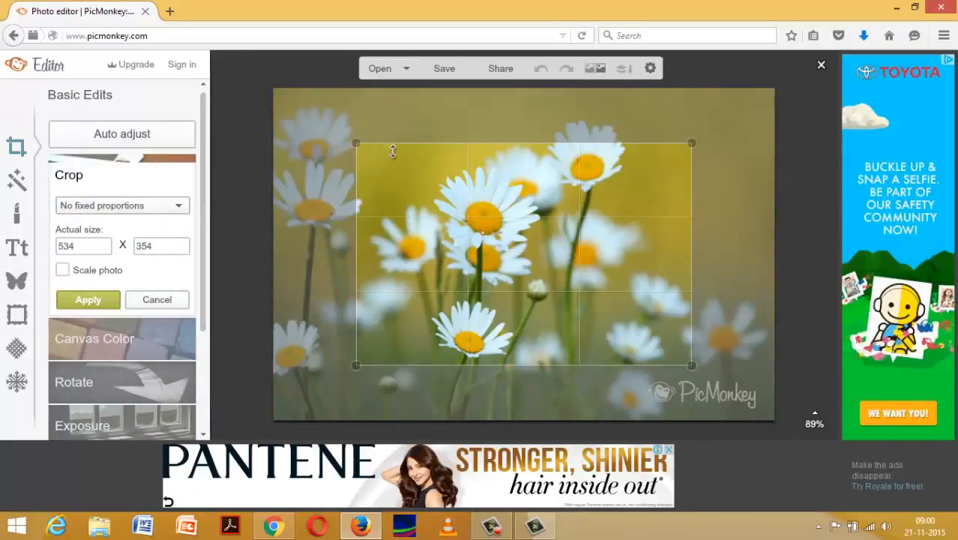
click(105, 208)
click(99, 222)
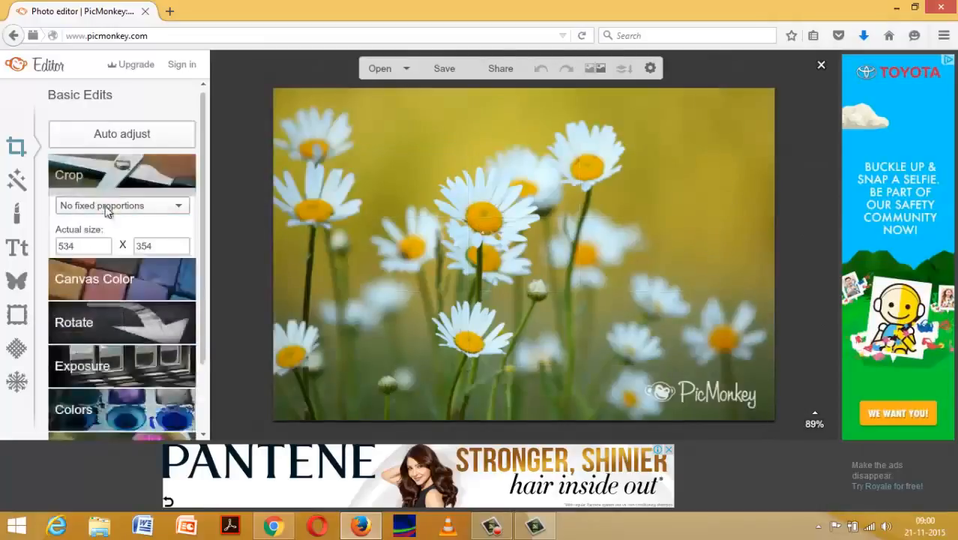
click(87, 273)
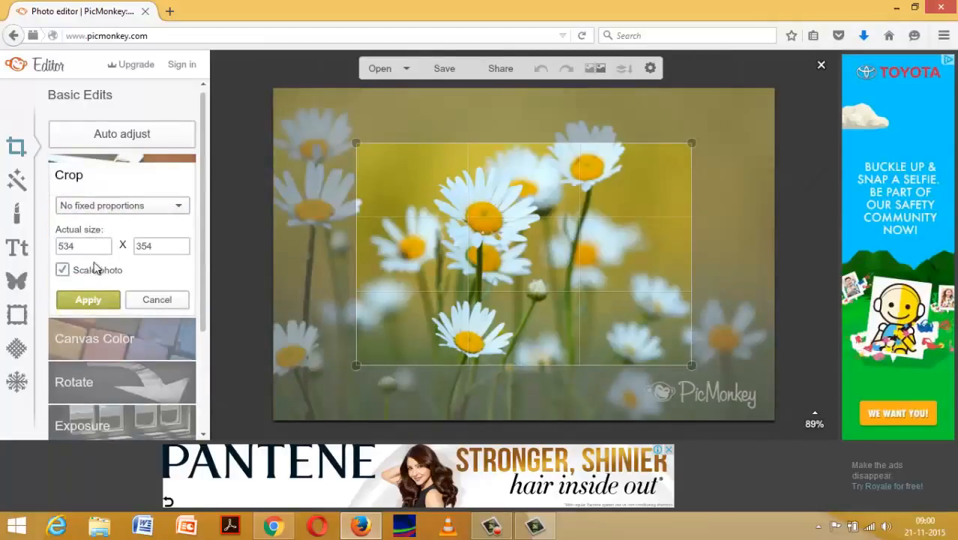
double_click(96, 244)
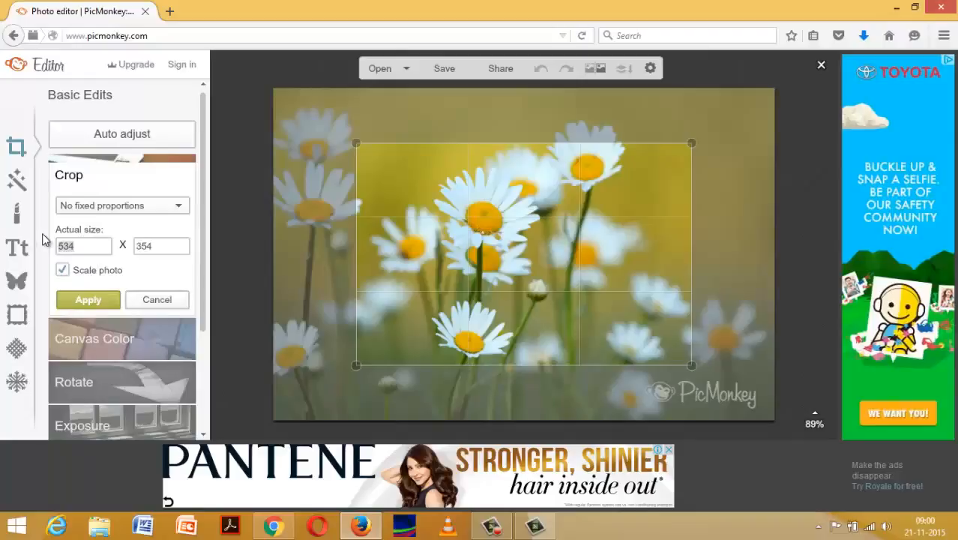
text(240)
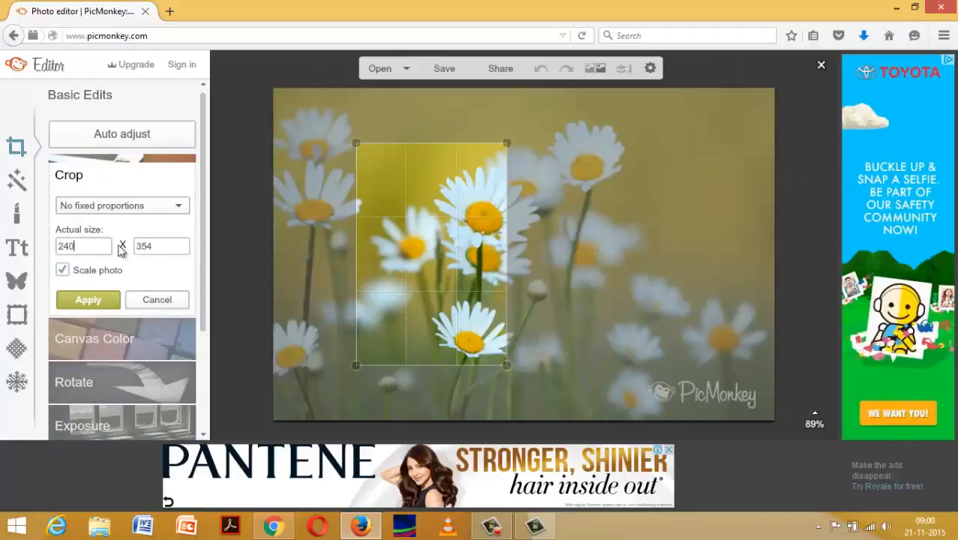
double_click(156, 246)
text(240)
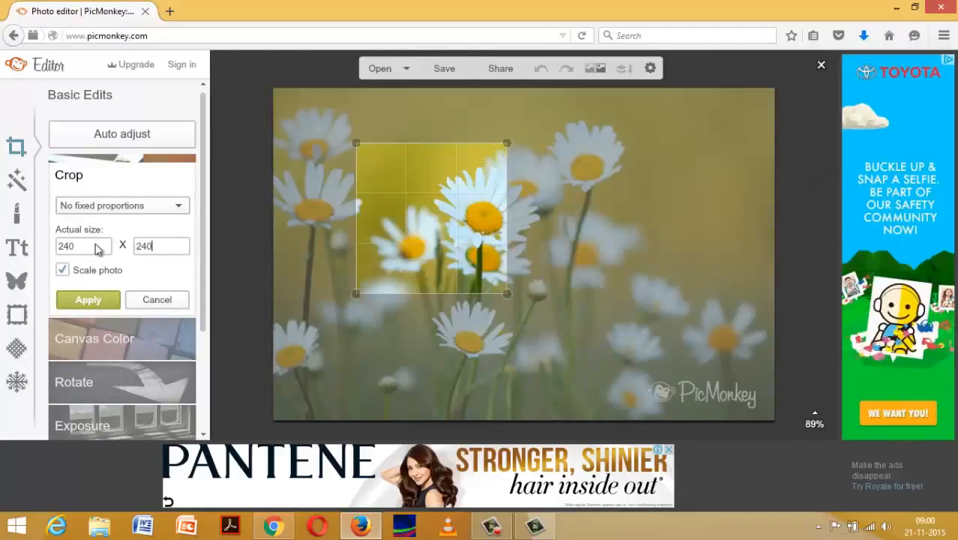
drag(450, 201, 770, 148)
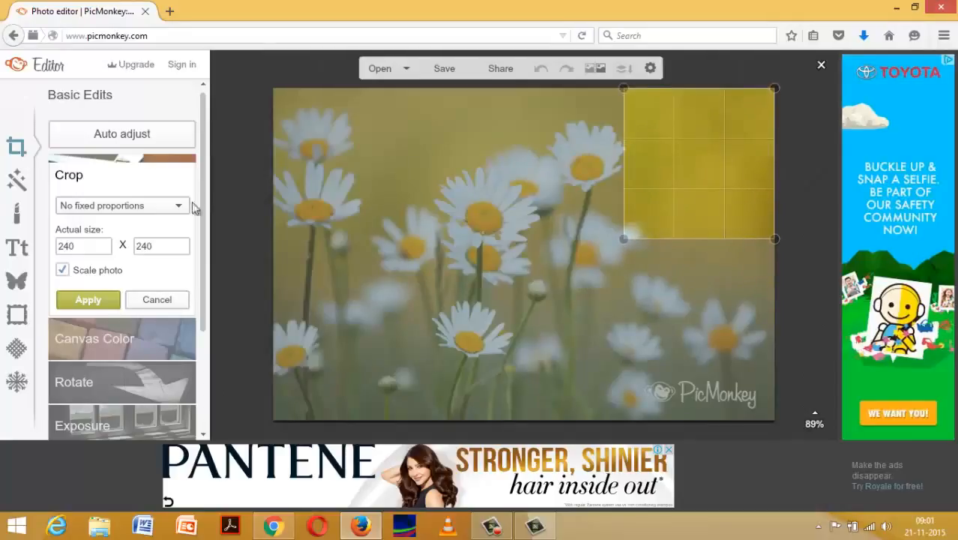
click(87, 299)
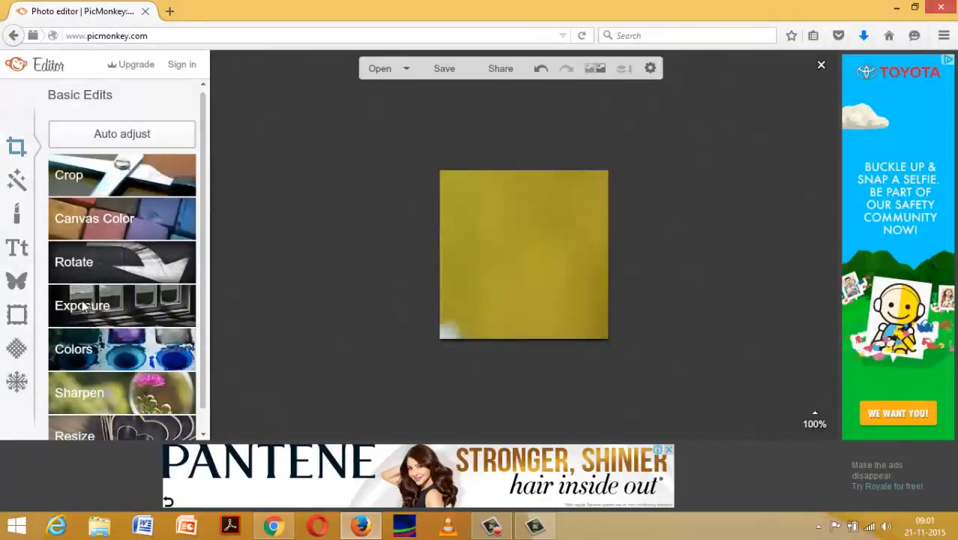
- Make the cropped image's canvas transparent and apply the change
click(118, 231)
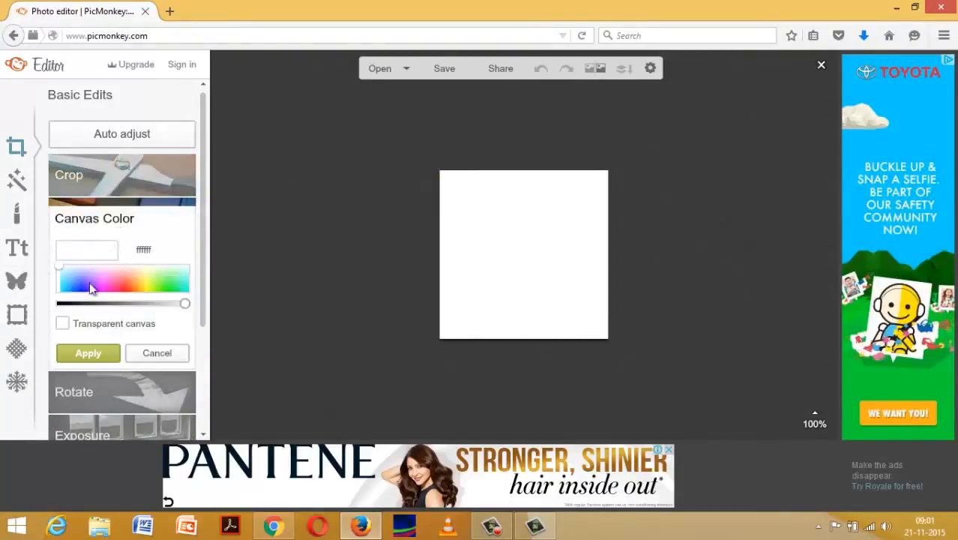
click(81, 324)
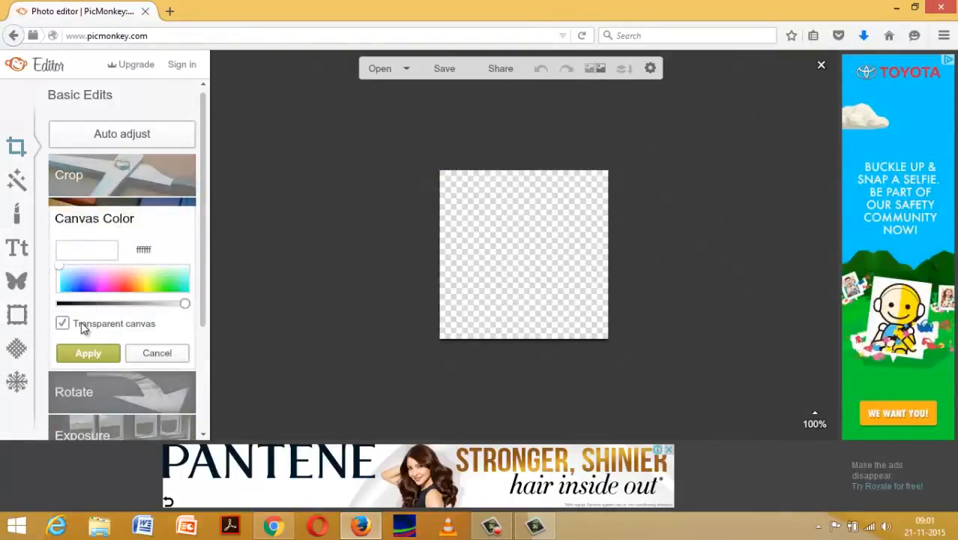
click(106, 353)
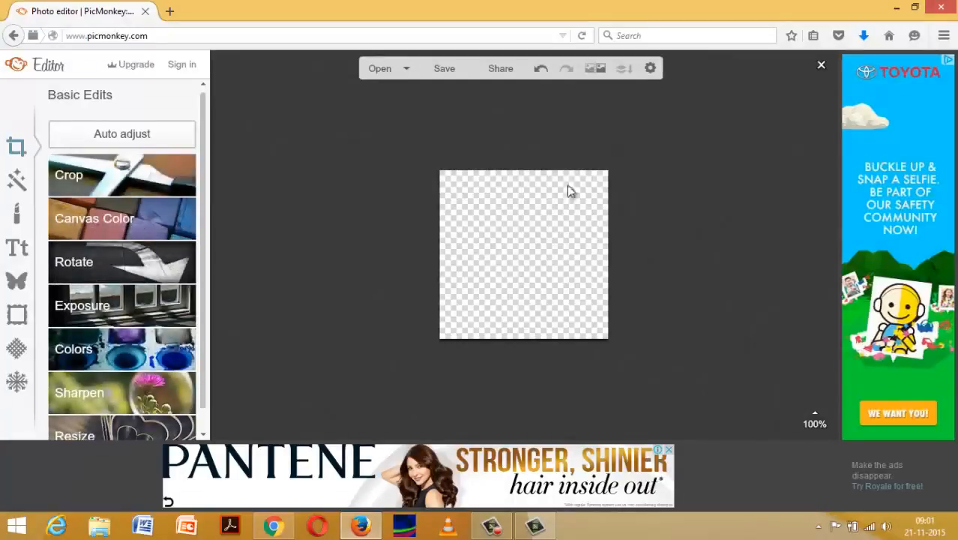
- Add the coollogo_com-253661389 image from Downloads to the canvas as a custom overlay
click(15, 289)
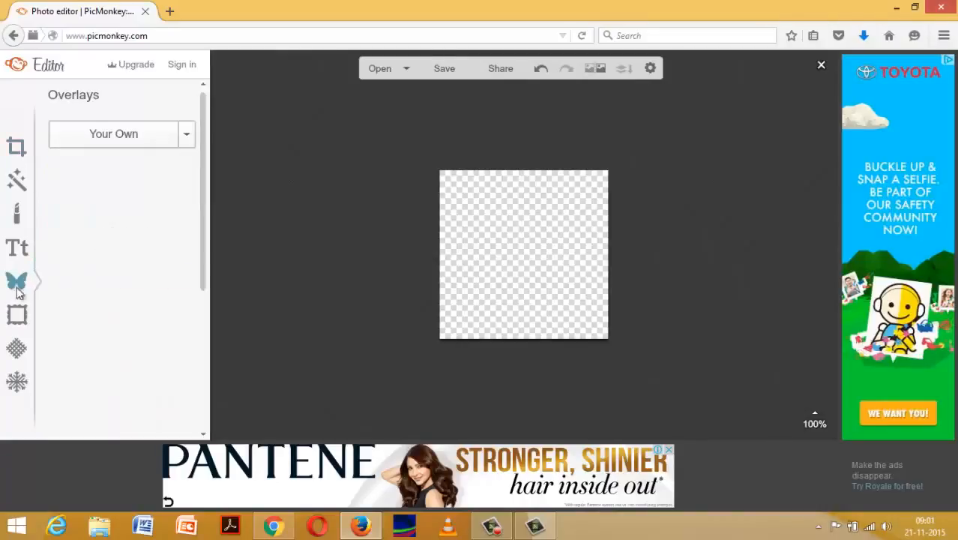
click(124, 133)
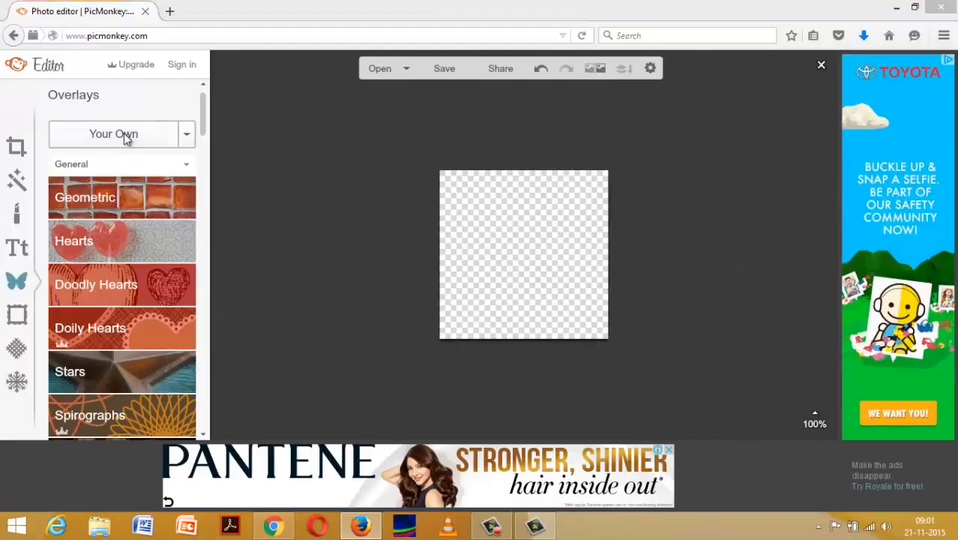
click(366, 187)
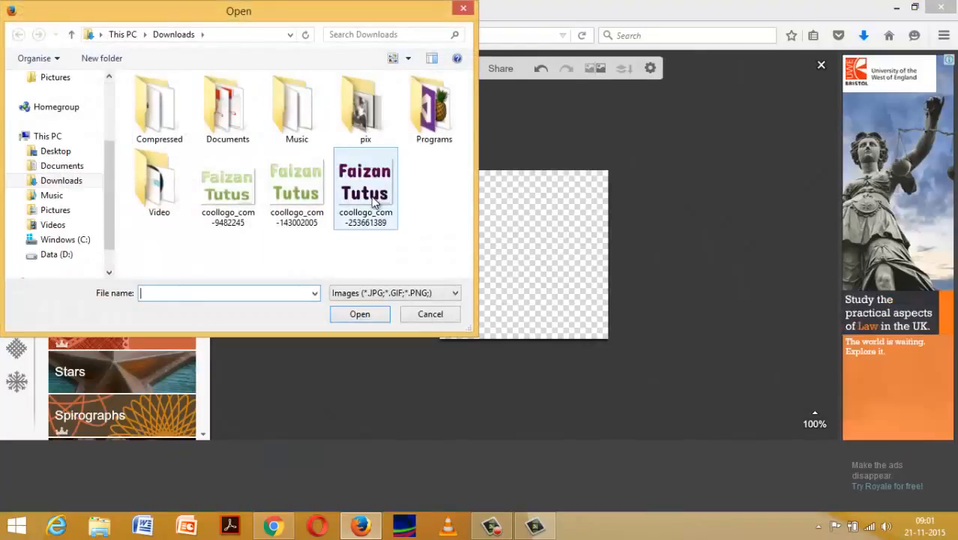
click(358, 314)
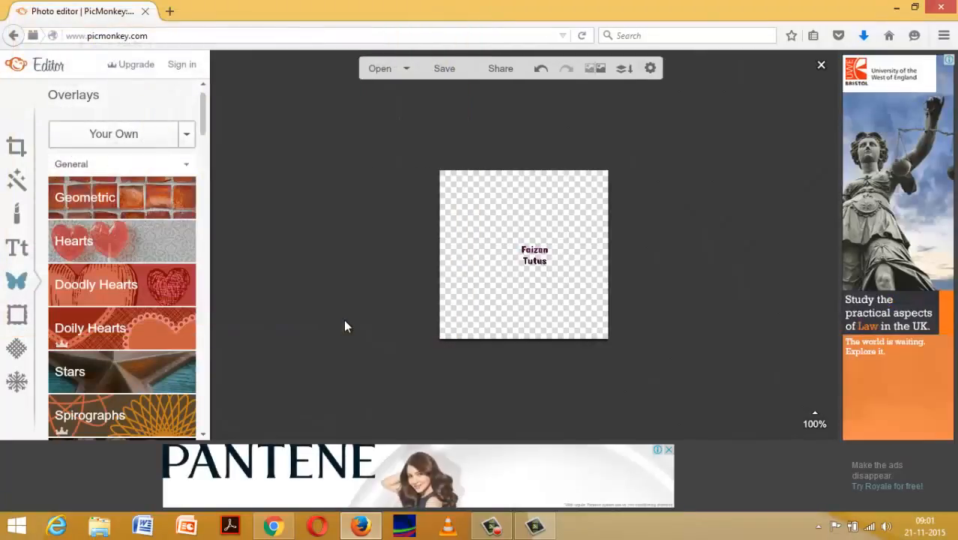
- Enlarge the logo overlay to nearly the full canvas width, center it on the canvas, and deselect it
drag(525, 269, 602, 308)
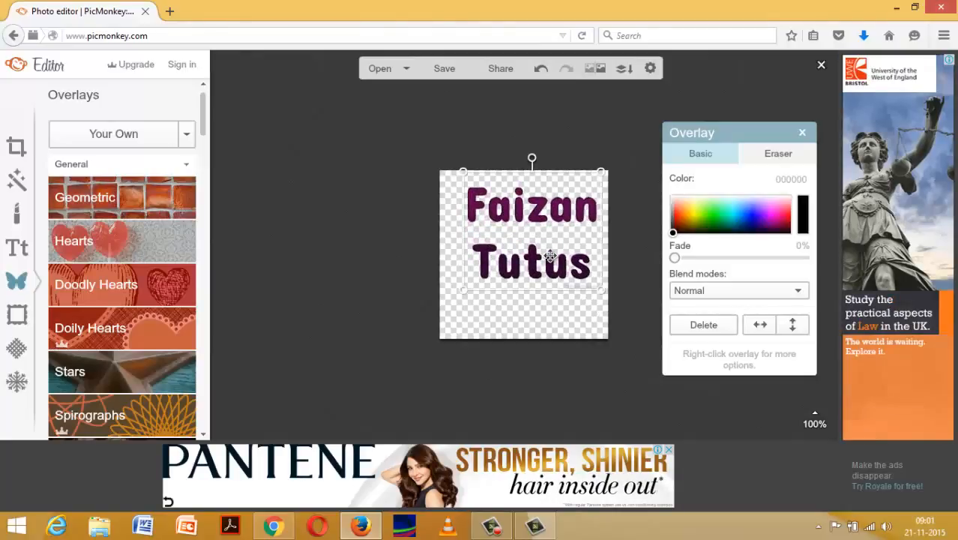
drag(551, 256, 544, 268)
drag(595, 305, 604, 322)
drag(562, 268, 534, 269)
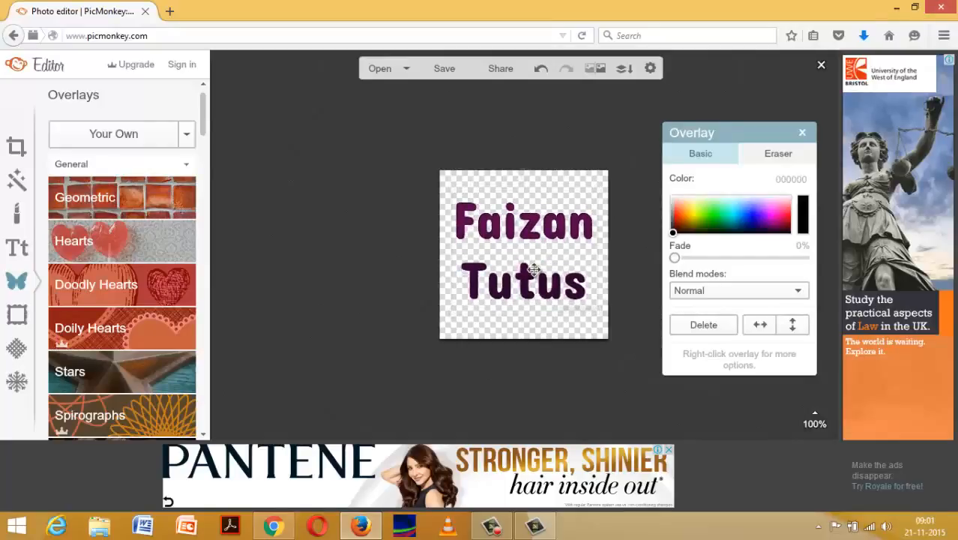
click(557, 105)
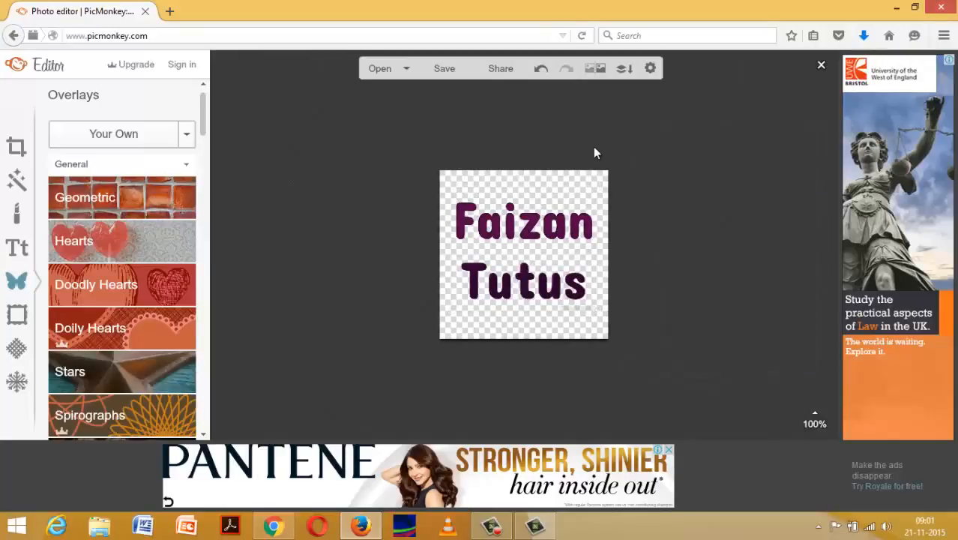
- Save the finished logo to the Desktop as a PNG file named 2 and close the editor's browser window
click(453, 69)
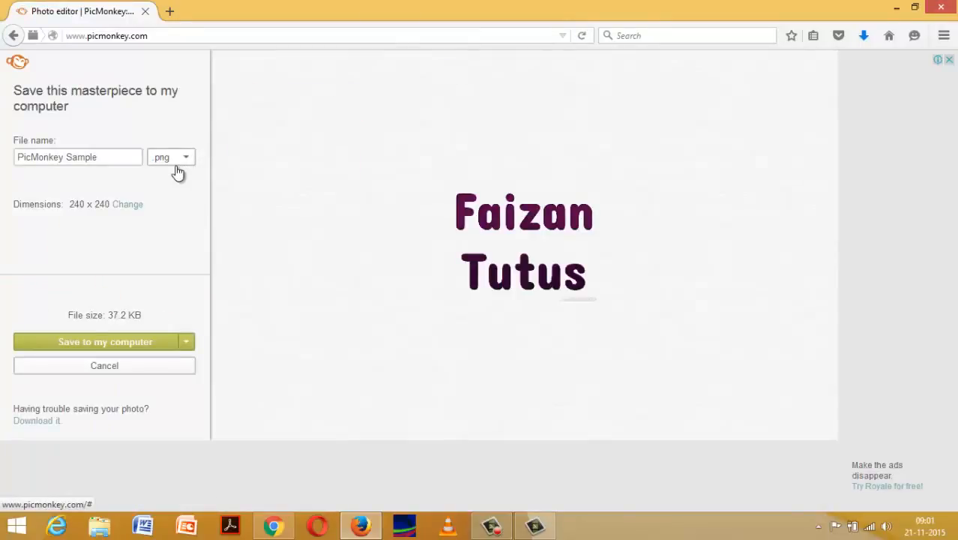
click(130, 341)
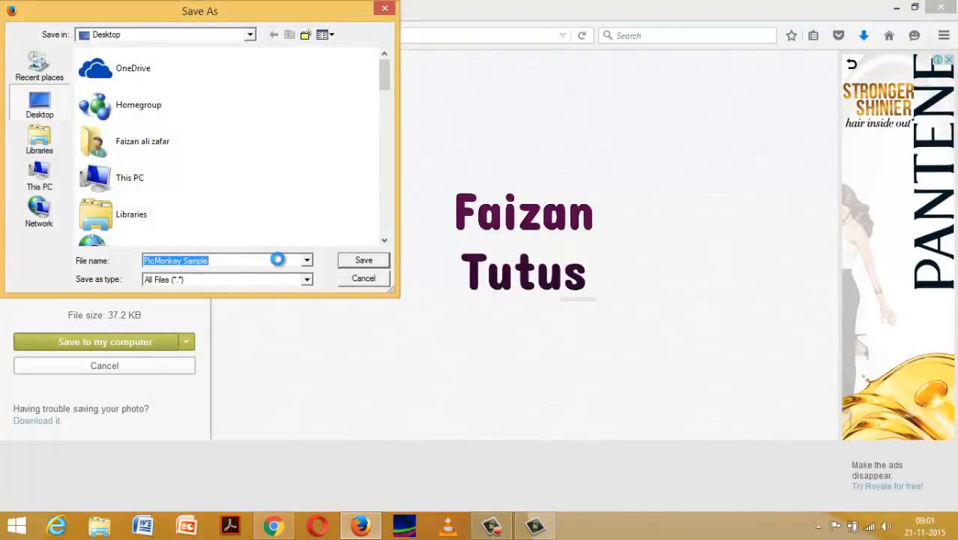
text(2)
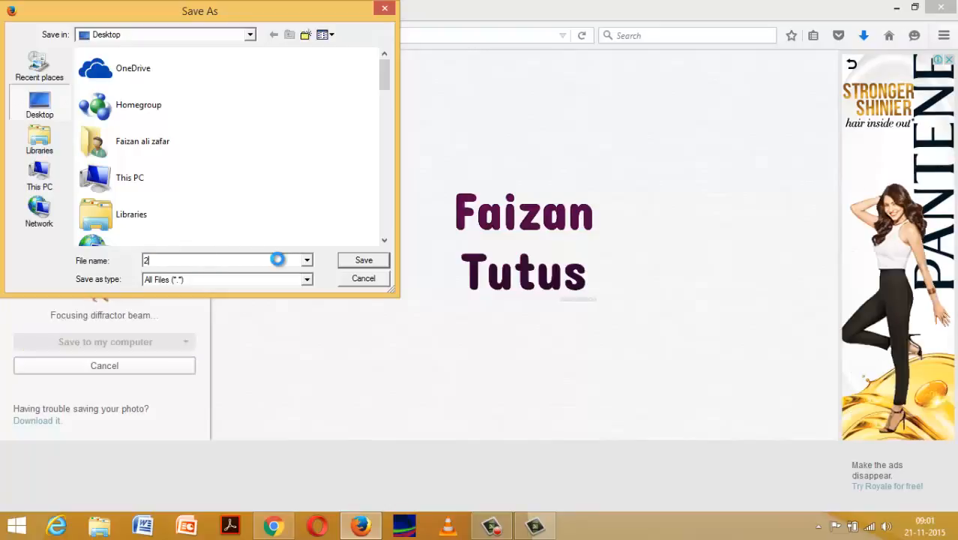
click(354, 264)
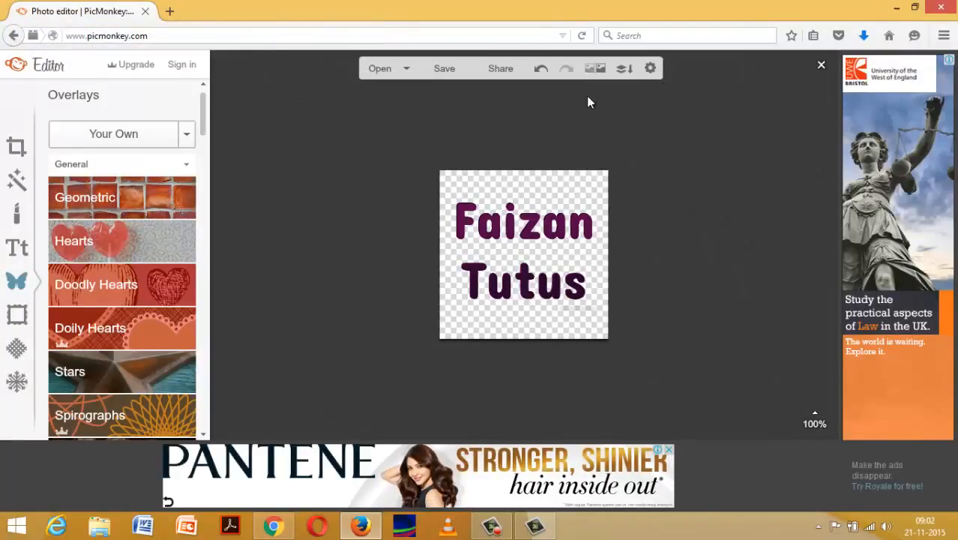
click(941, 7)
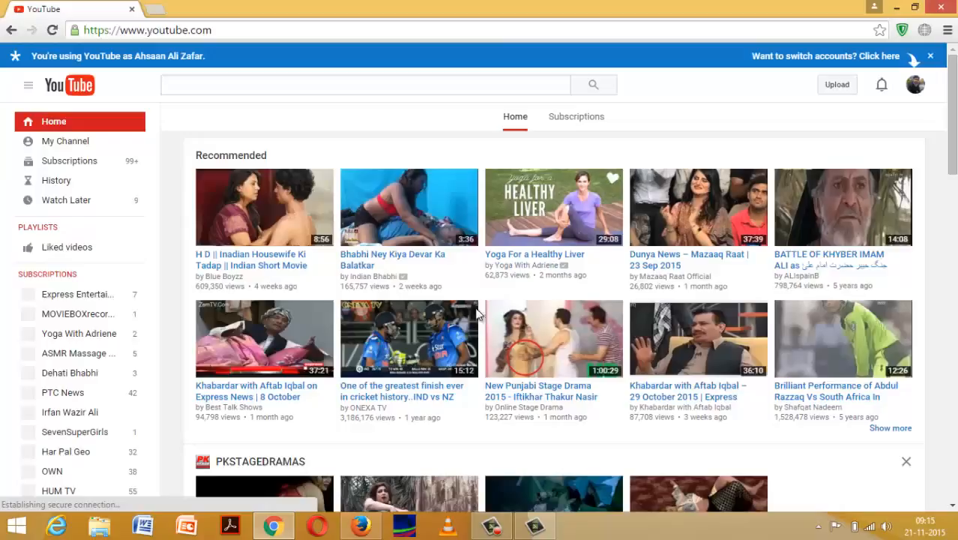
scroll(545, 311, down, 3)
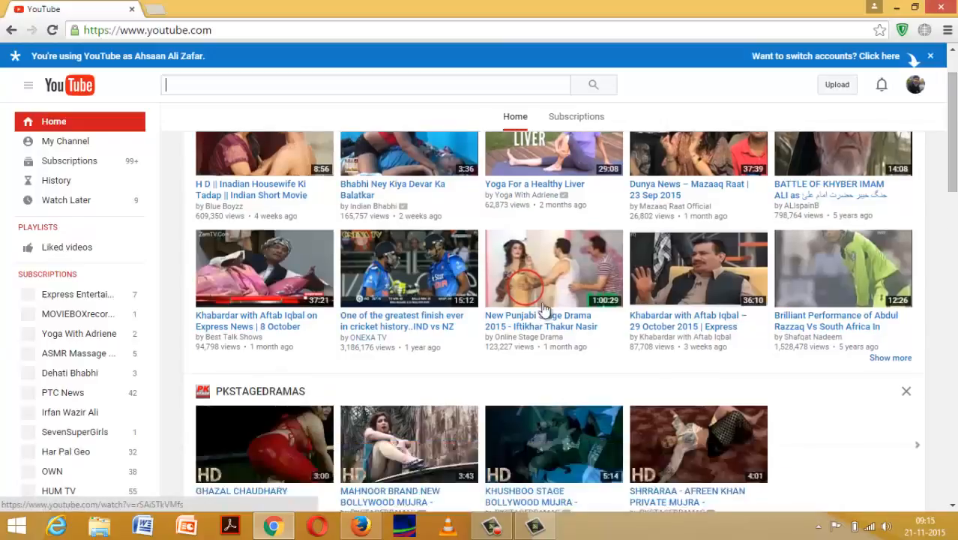
scroll(628, 275, down, 7)
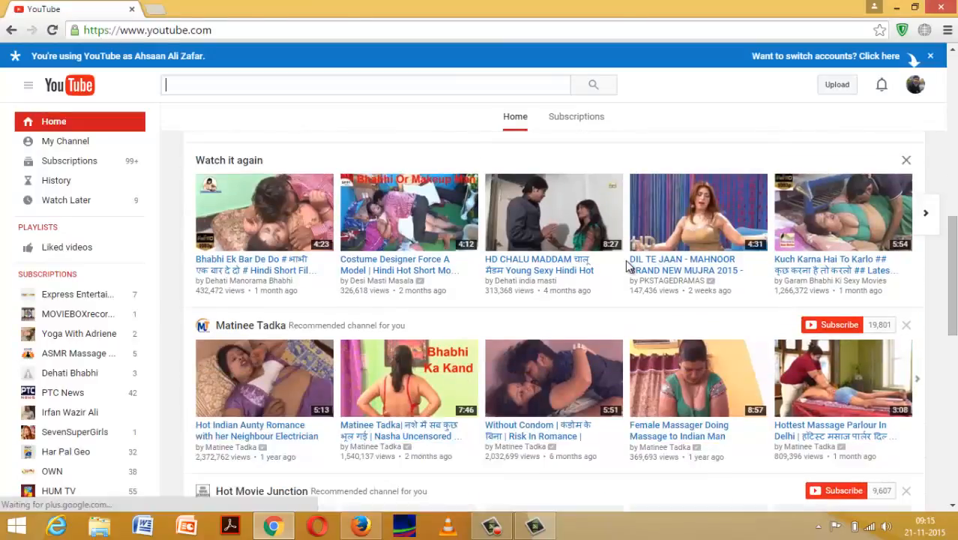
scroll(629, 264, down, 7)
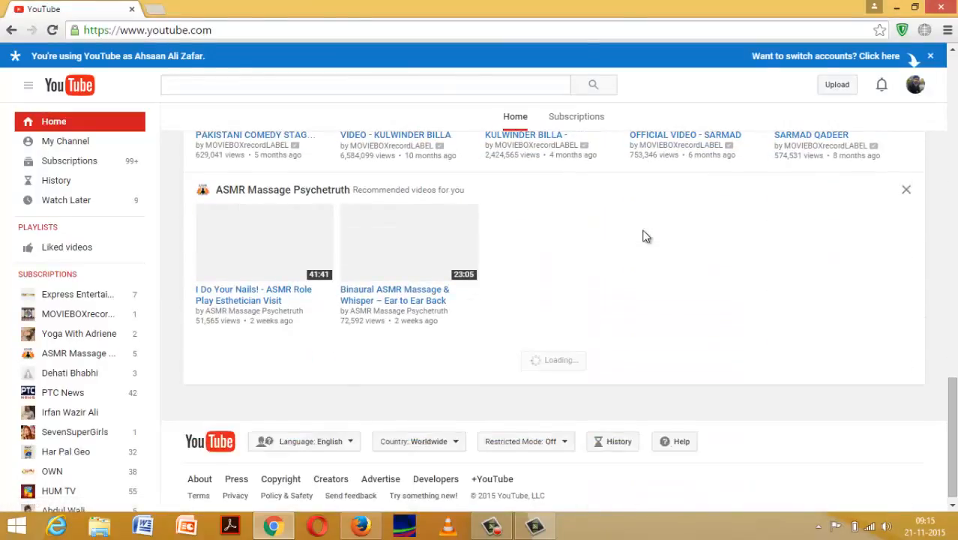
scroll(645, 237, down, 7)
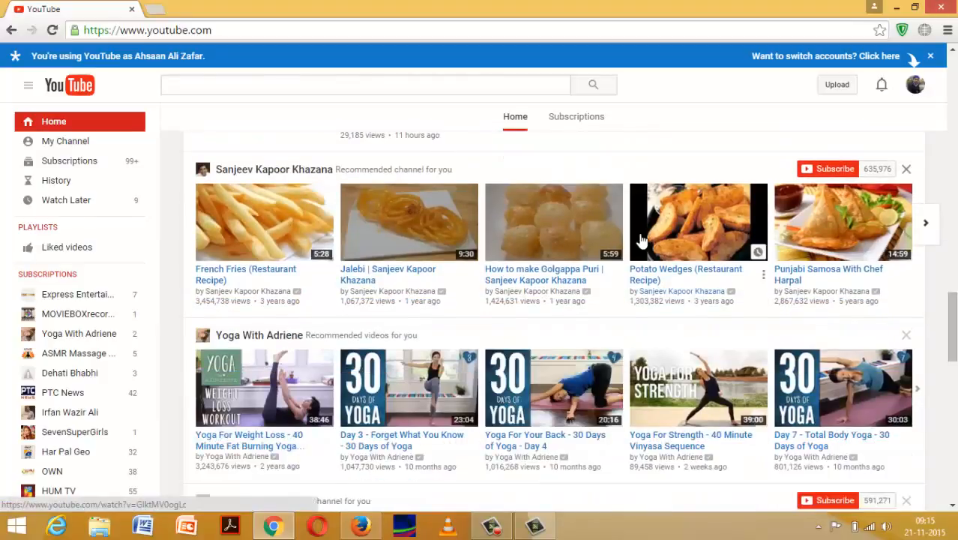
- Go to the channel's Branding settings in YouTube Creator Studio and start adding a watermark
click(917, 86)
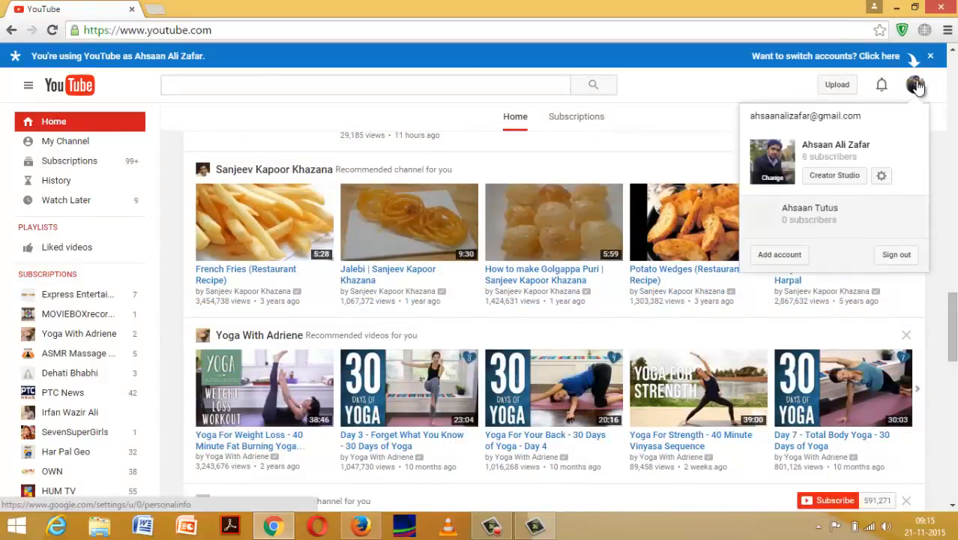
click(831, 177)
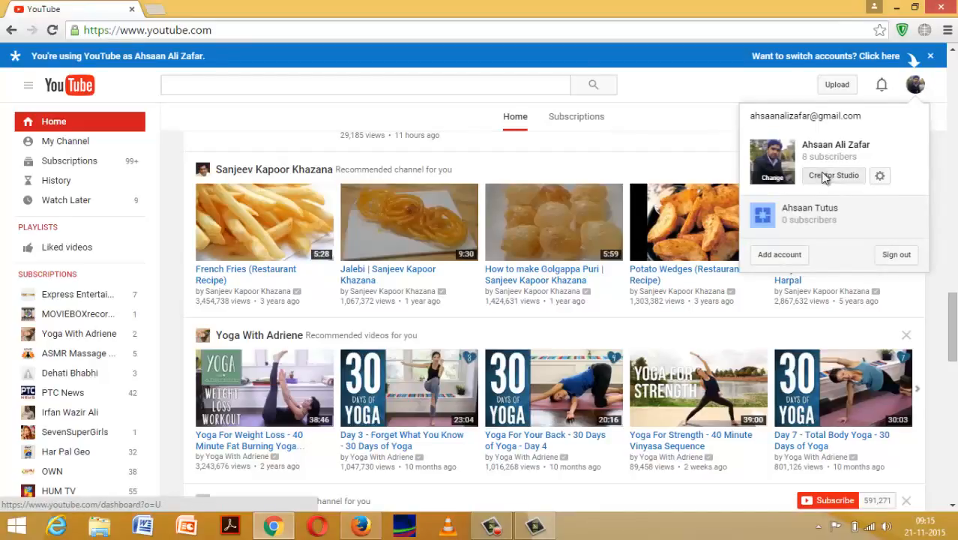
click(501, 527)
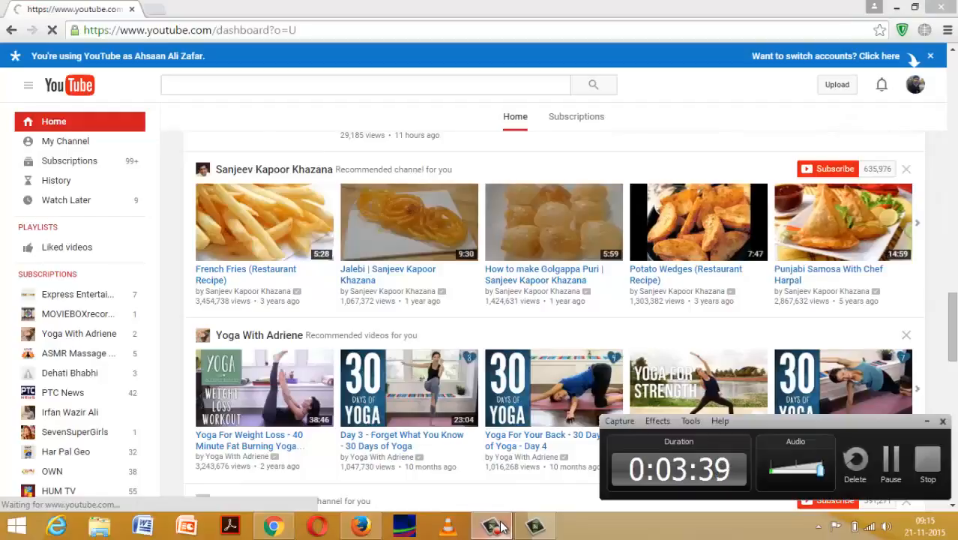
click(501, 528)
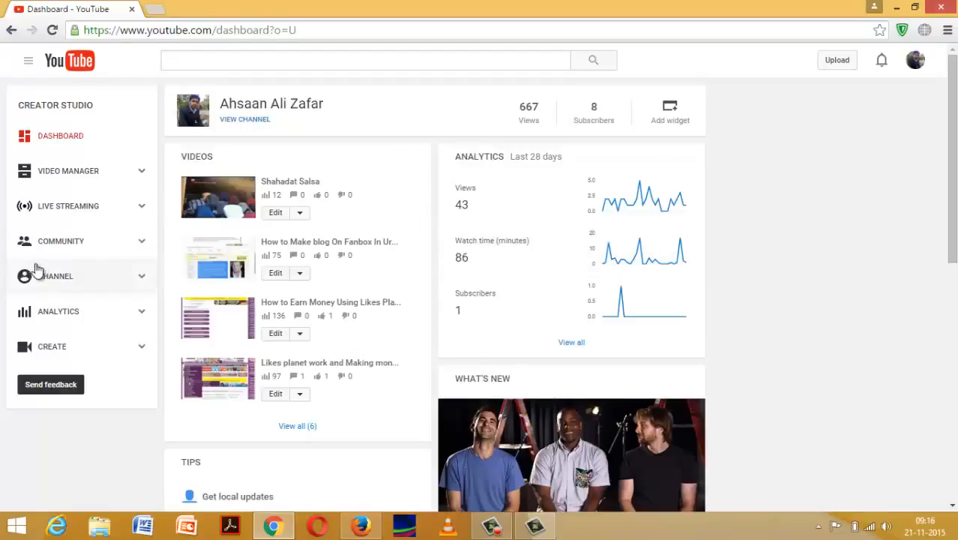
click(90, 206)
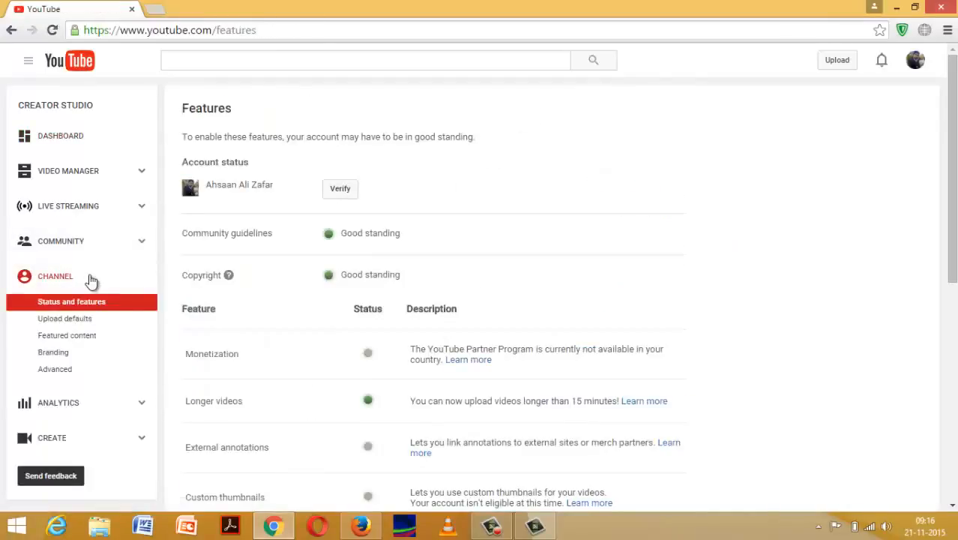
click(55, 354)
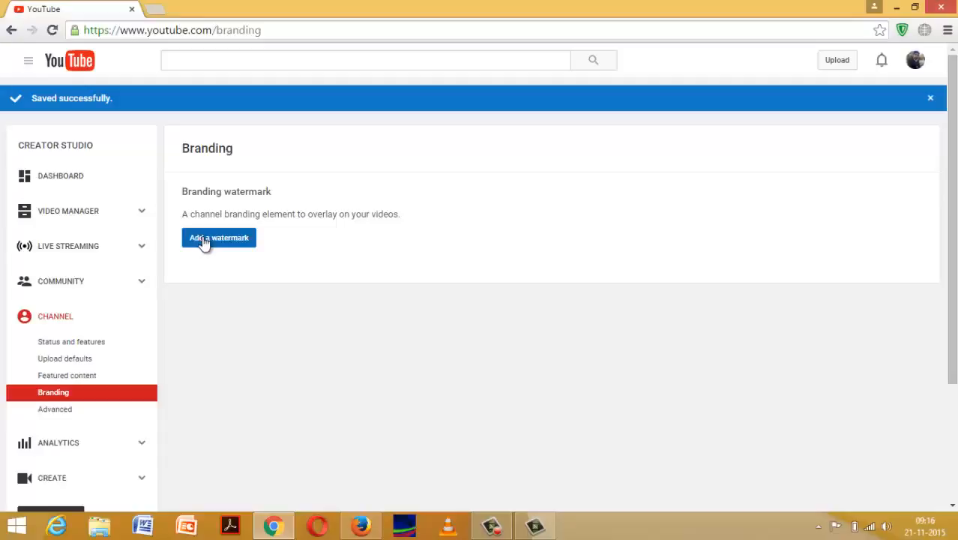
click(248, 239)
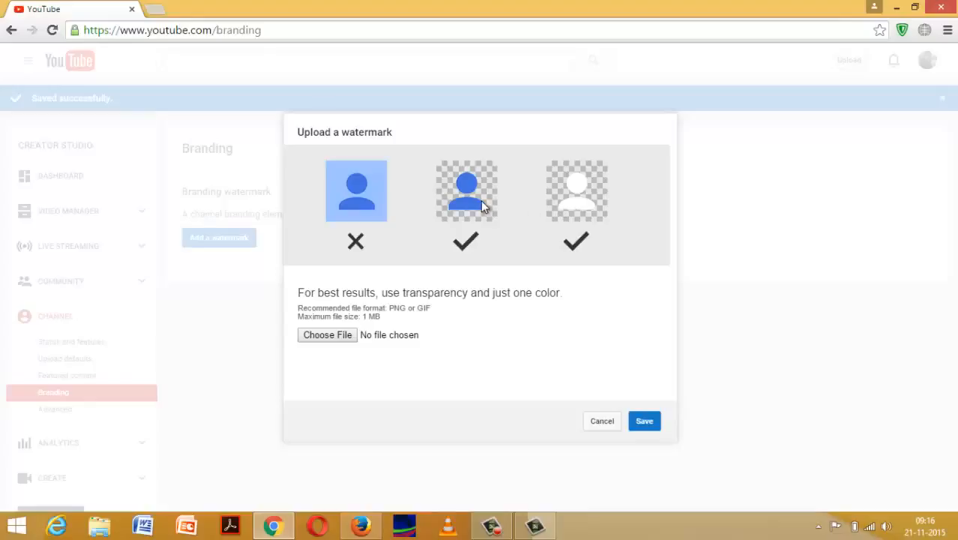
- Try to select the image 2.png from the Desktop as the watermark file
click(328, 336)
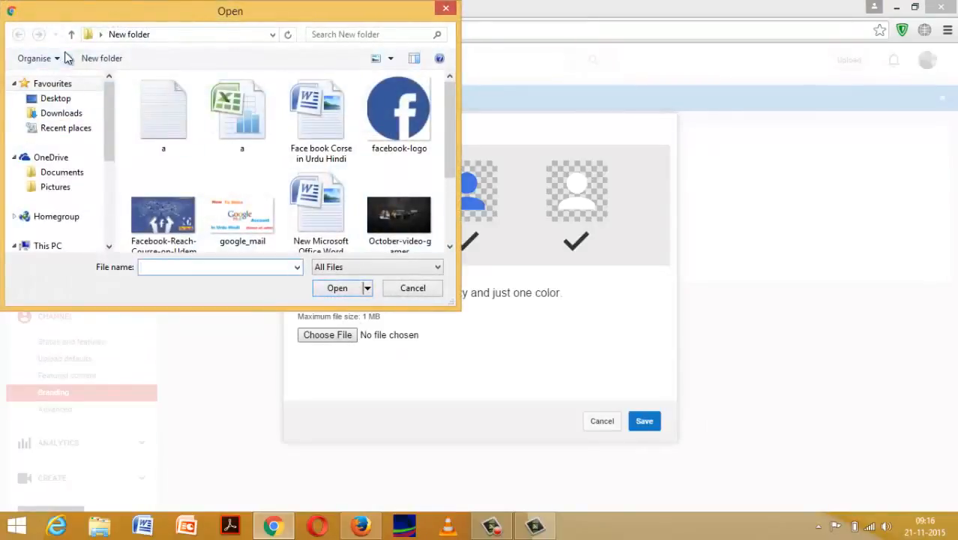
click(55, 98)
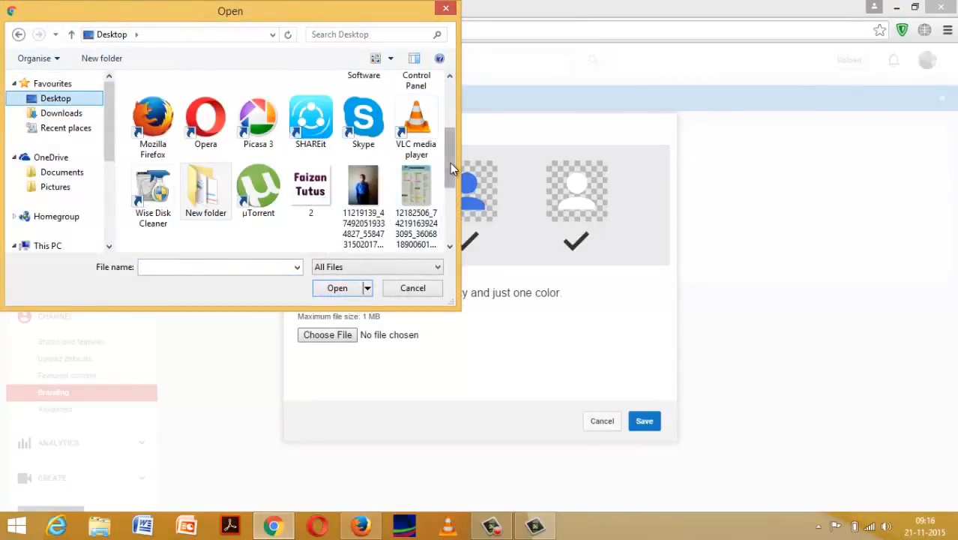
drag(452, 169, 449, 207)
click(327, 101)
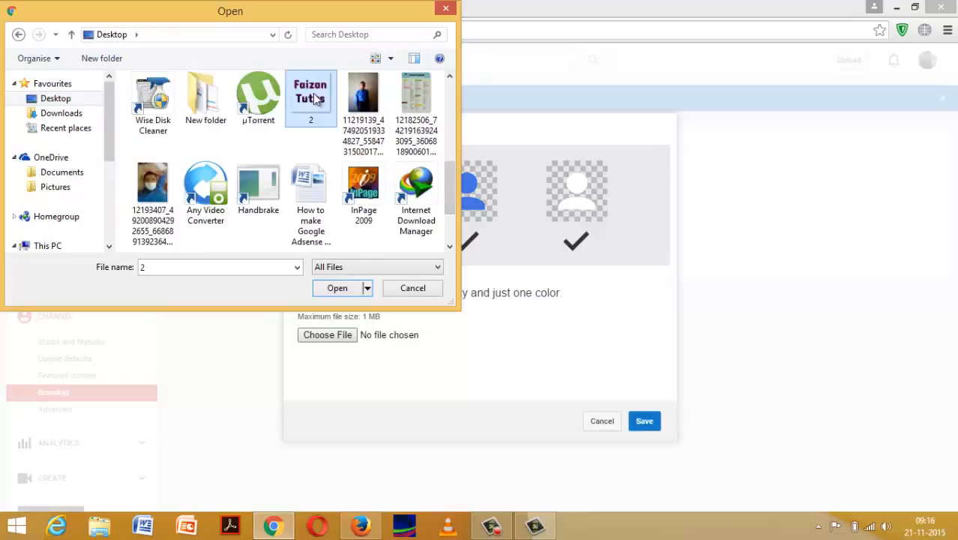
click(322, 292)
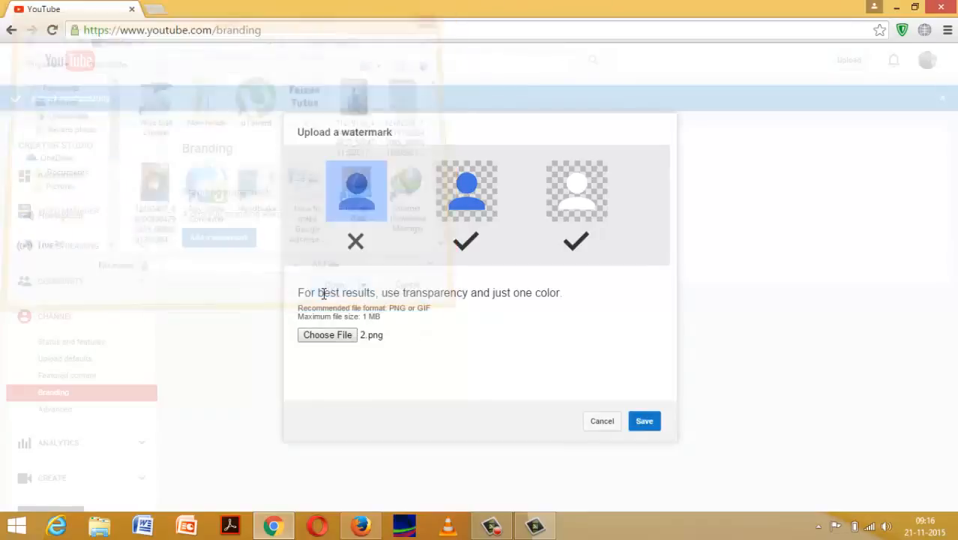
click(365, 339)
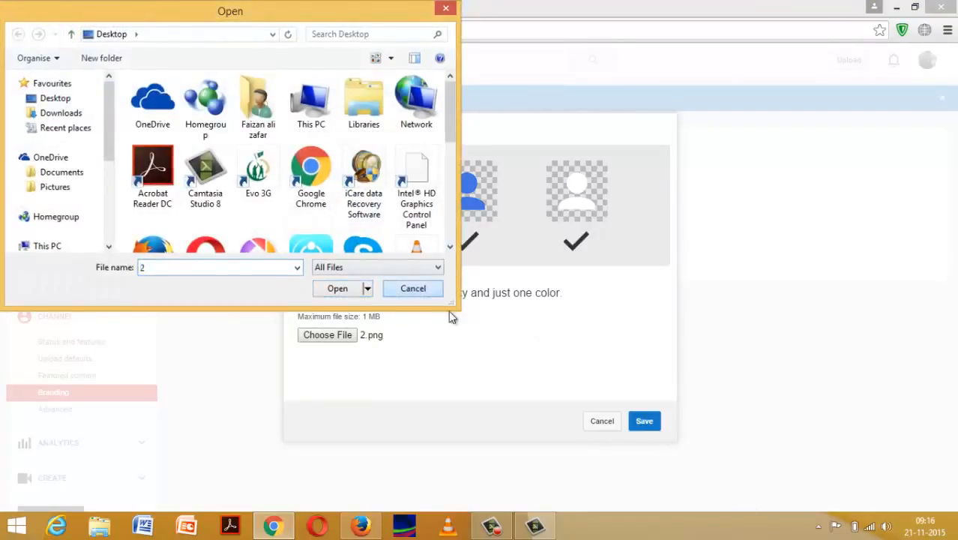
click(412, 288)
- Upload the image 2.png from the Desktop as the branding watermark and save it to the channel
click(328, 334)
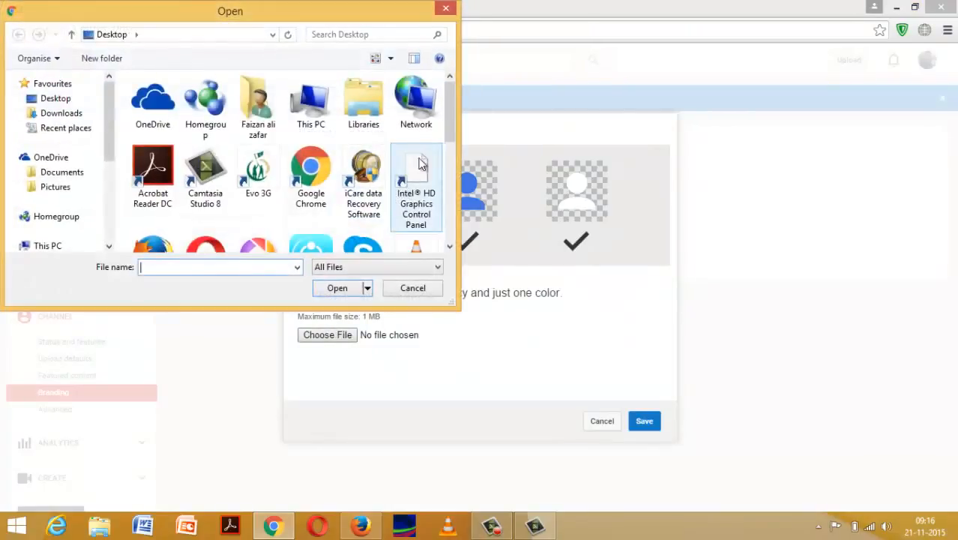
scroll(336, 171, down, 2)
click(329, 171)
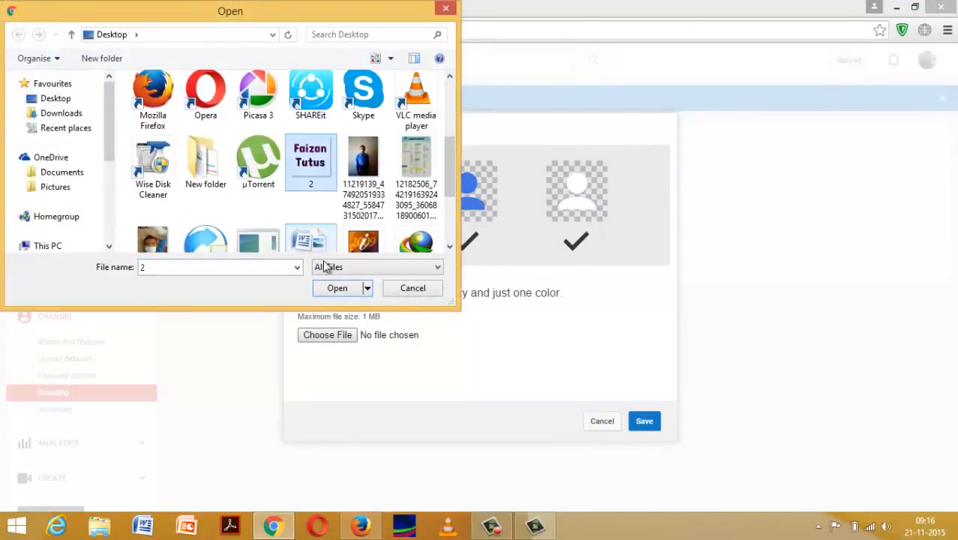
click(337, 288)
click(645, 421)
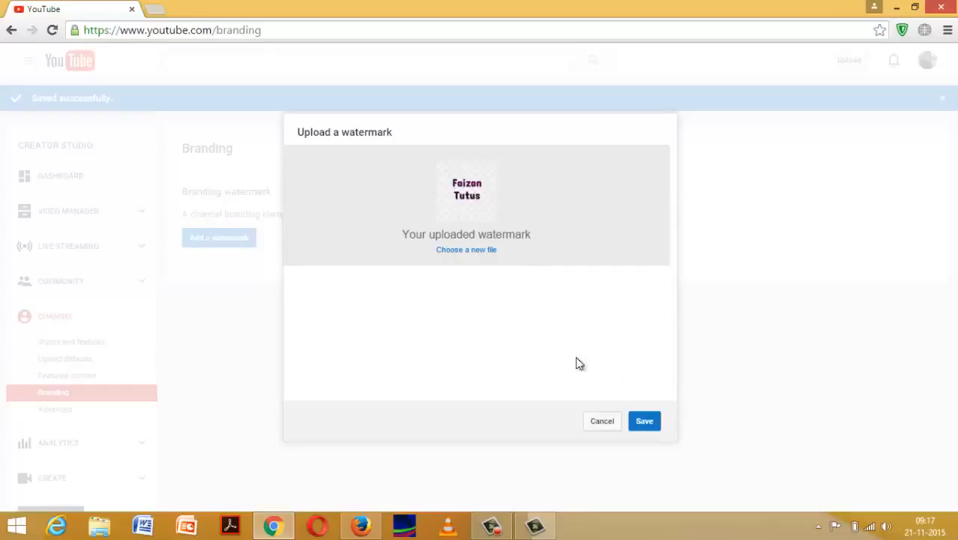
click(643, 422)
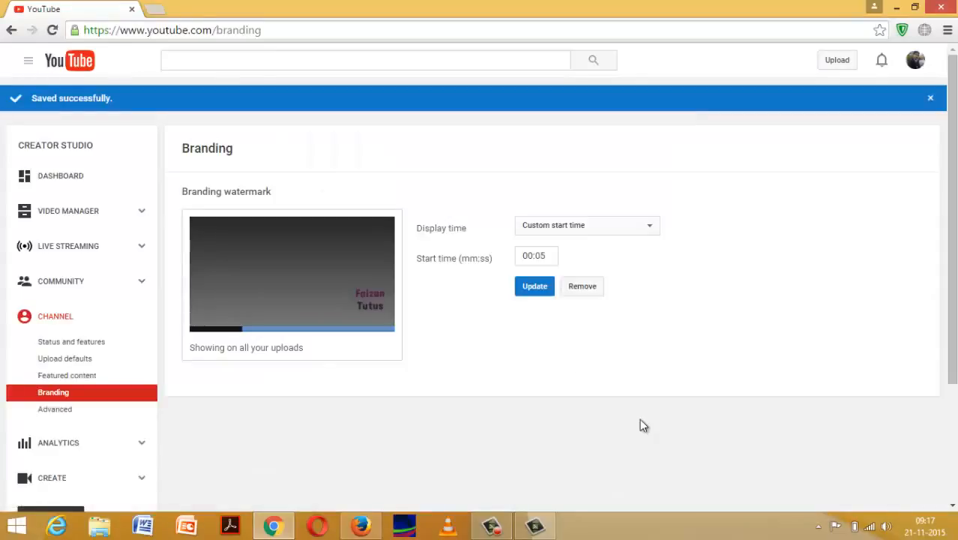
- Set the watermark's display time to Entire video and update the branding settings
click(547, 229)
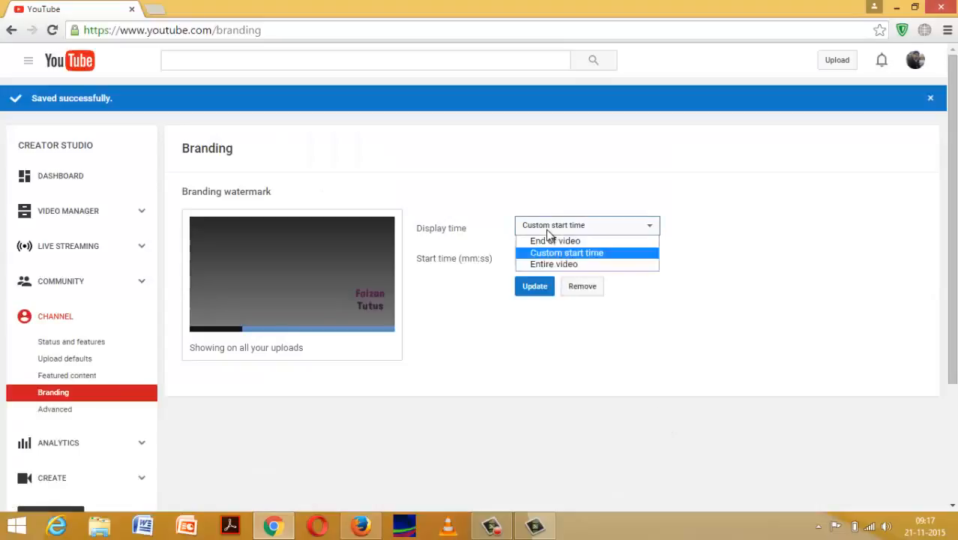
click(547, 231)
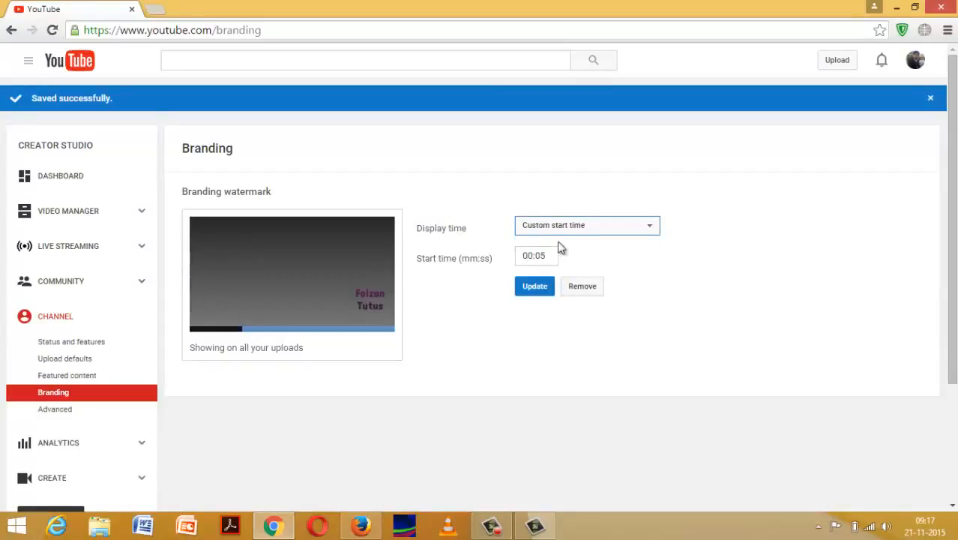
click(576, 230)
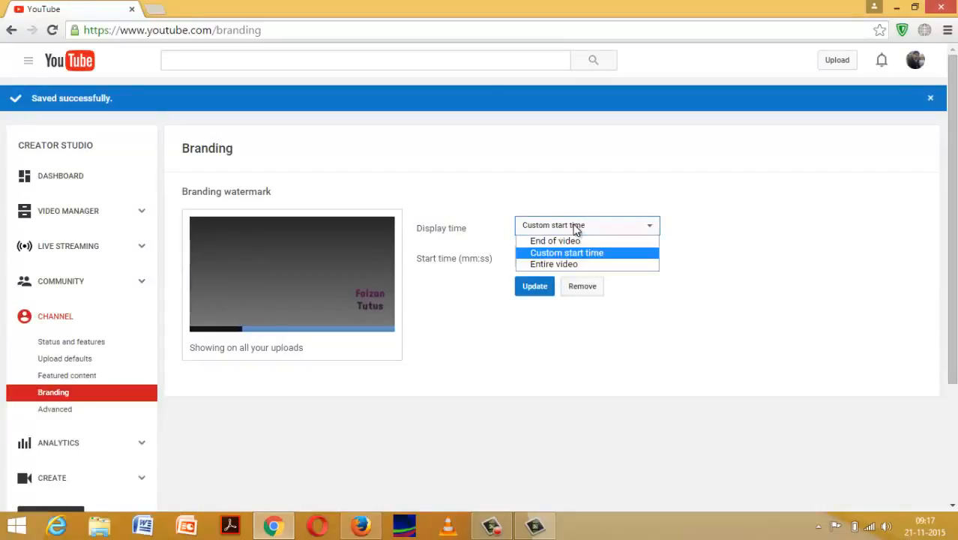
click(568, 267)
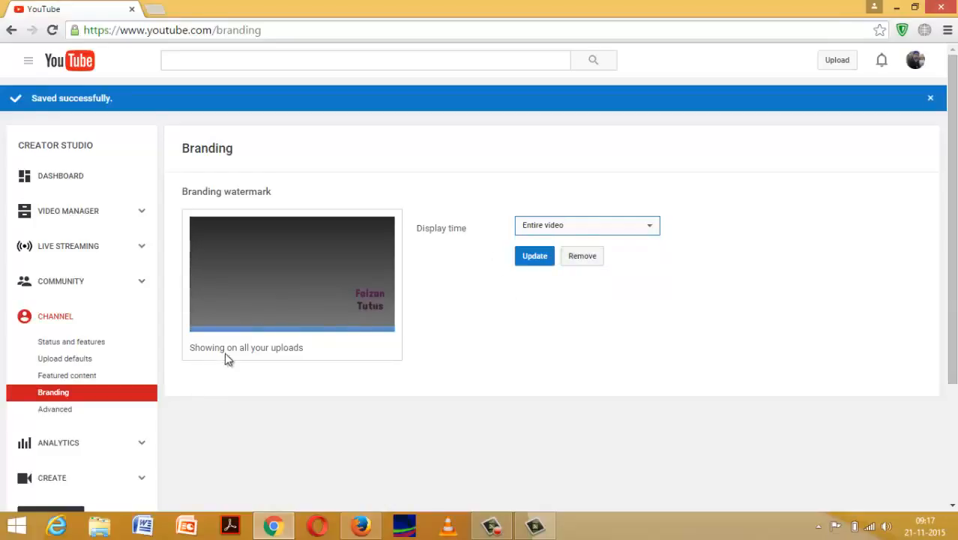
drag(192, 347, 301, 353)
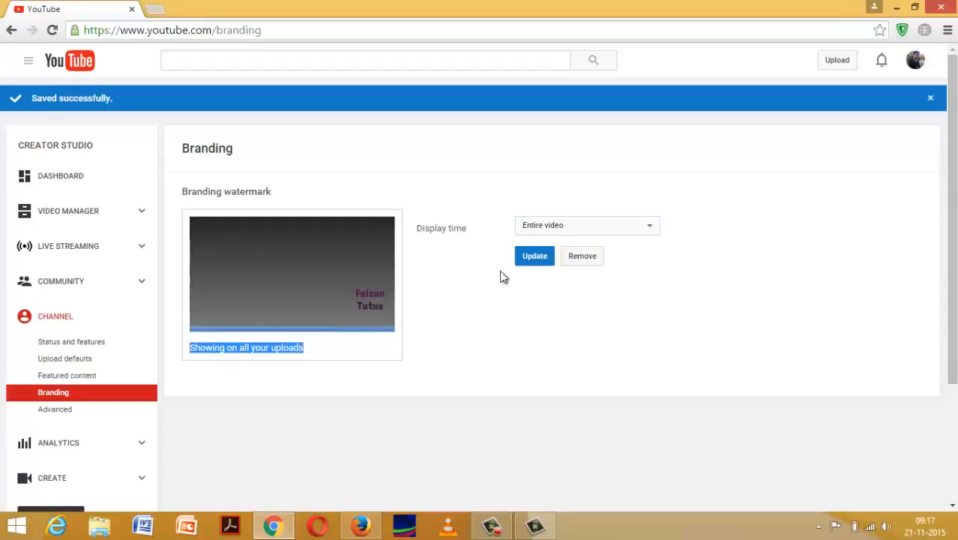
click(538, 258)
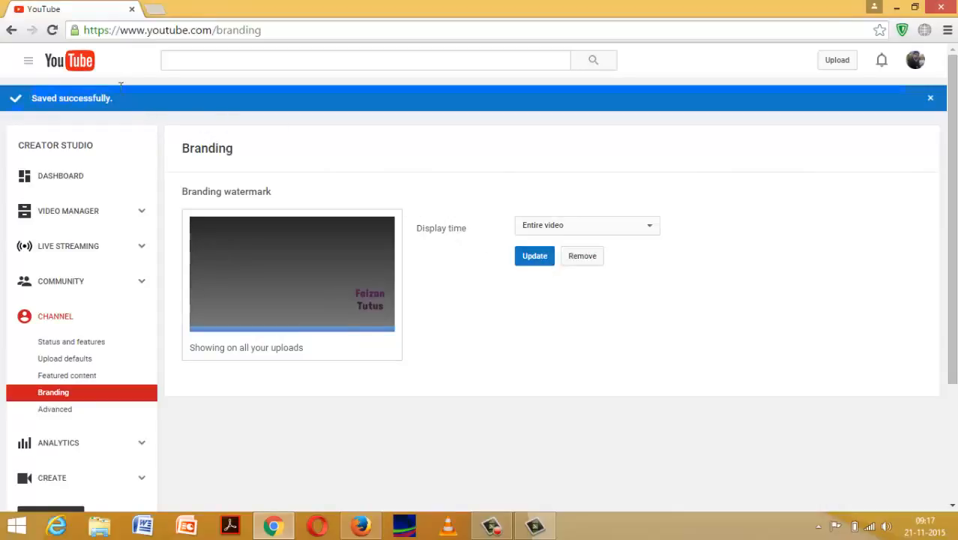
- Play the uploaded video How to Make blog On Fanbox from the Video Manager to check its watermark, and pause it
click(88, 177)
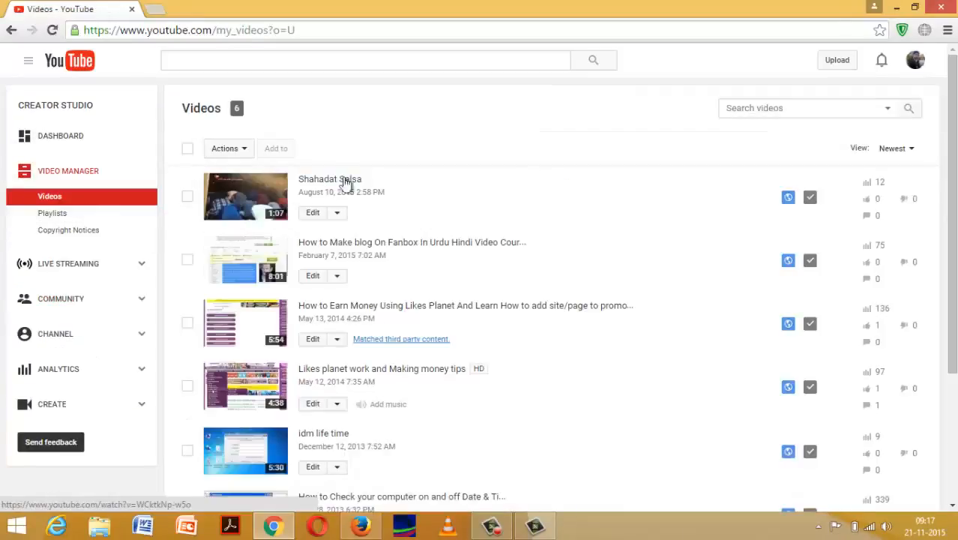
click(346, 244)
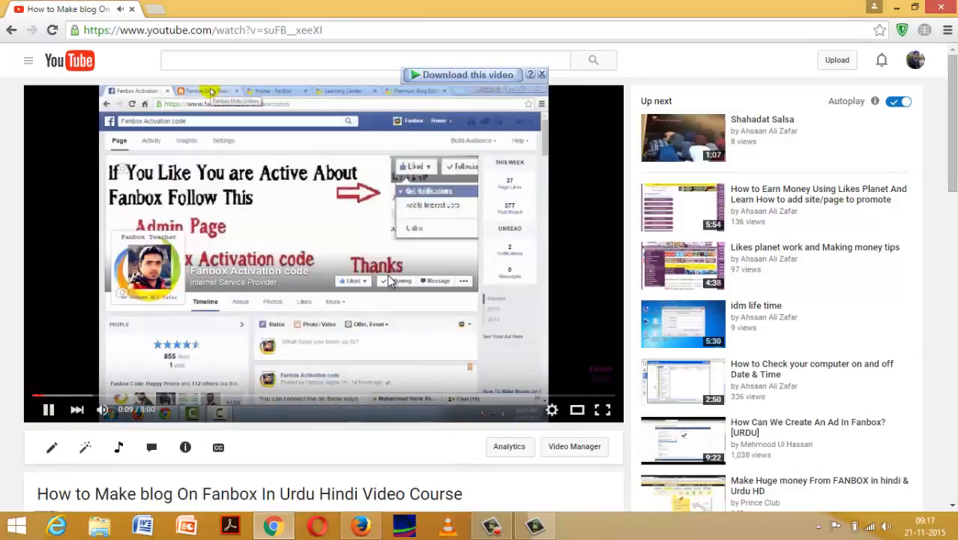
click(570, 384)
- Play the suggested video idm life time to check the watermark in the player's corner, and pause it
scroll(558, 335, down, 2)
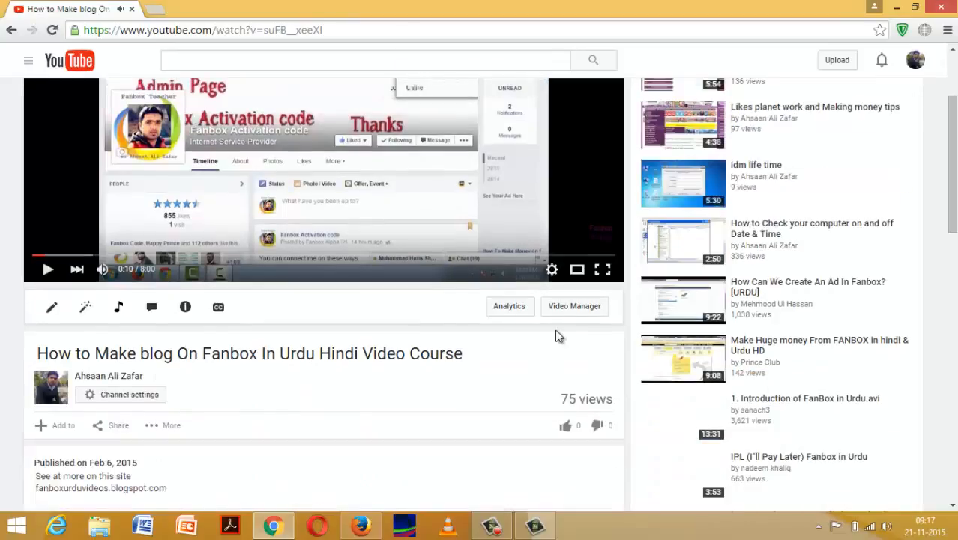
click(759, 165)
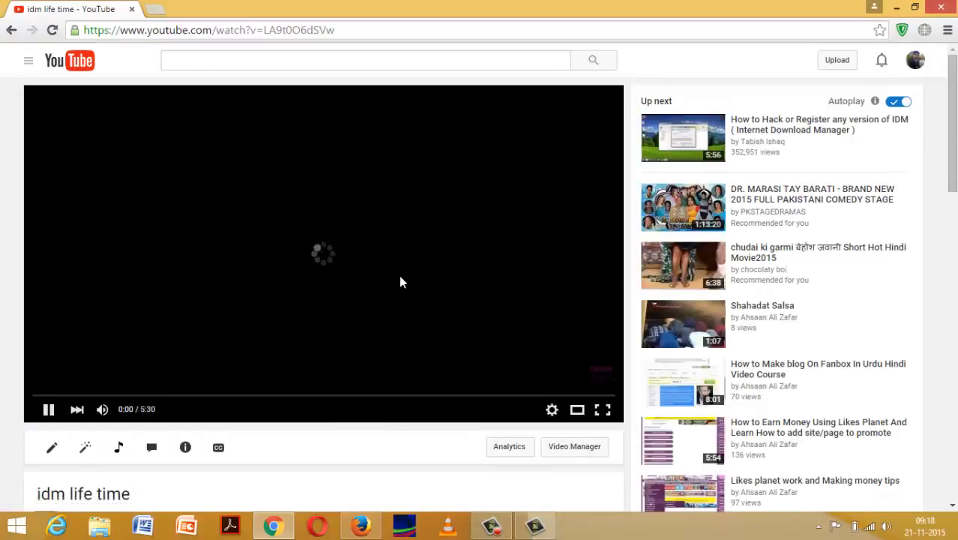
scroll(400, 282, down, 3)
scroll(401, 282, down, 1)
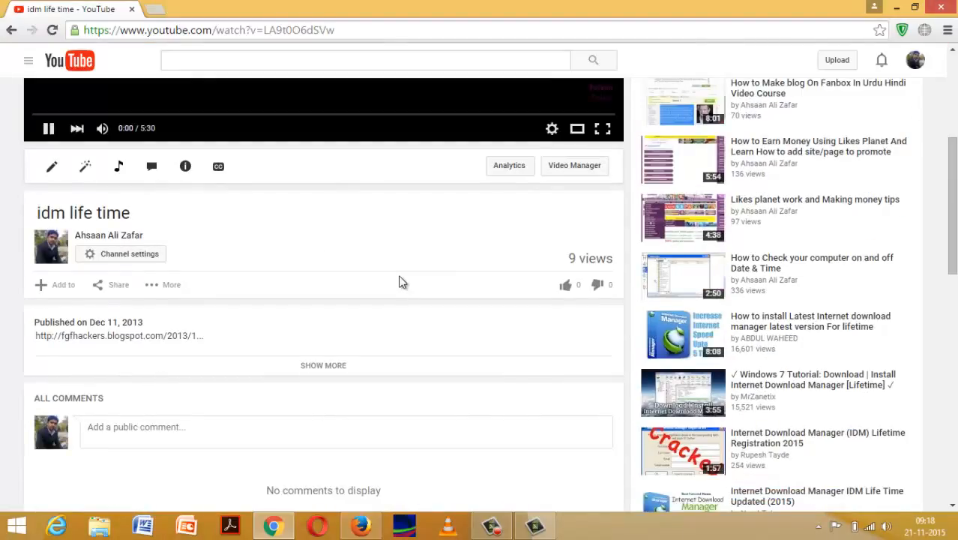
scroll(400, 281, up, 4)
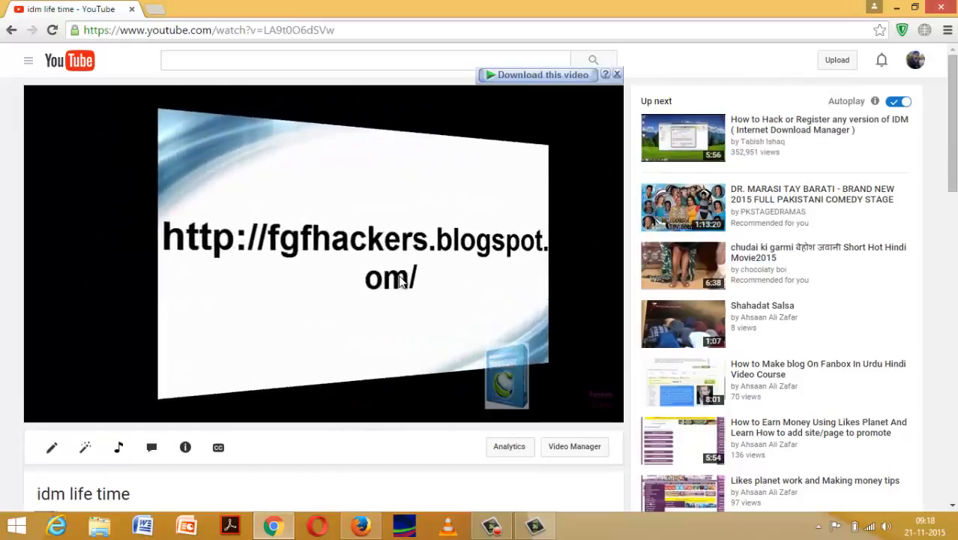
click(398, 277)
click(398, 277)
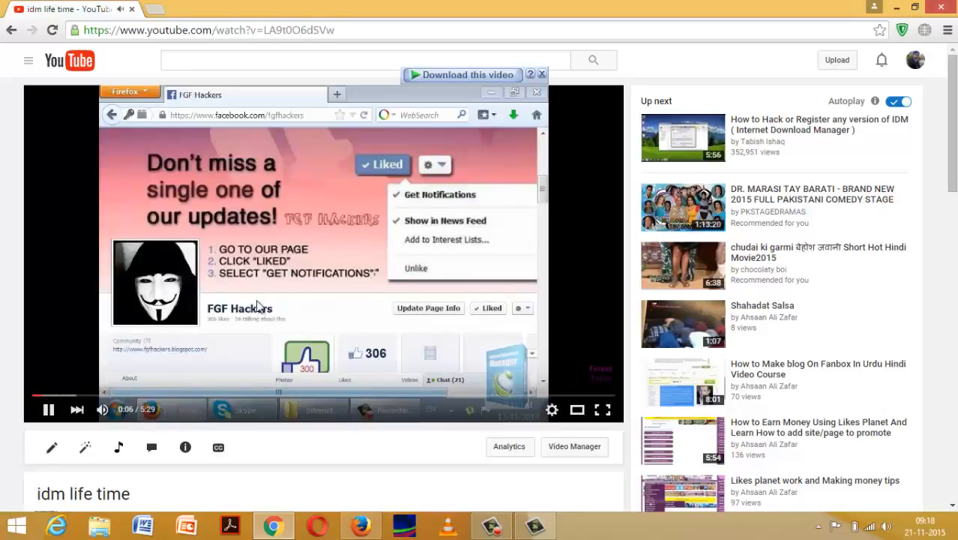
click(355, 226)
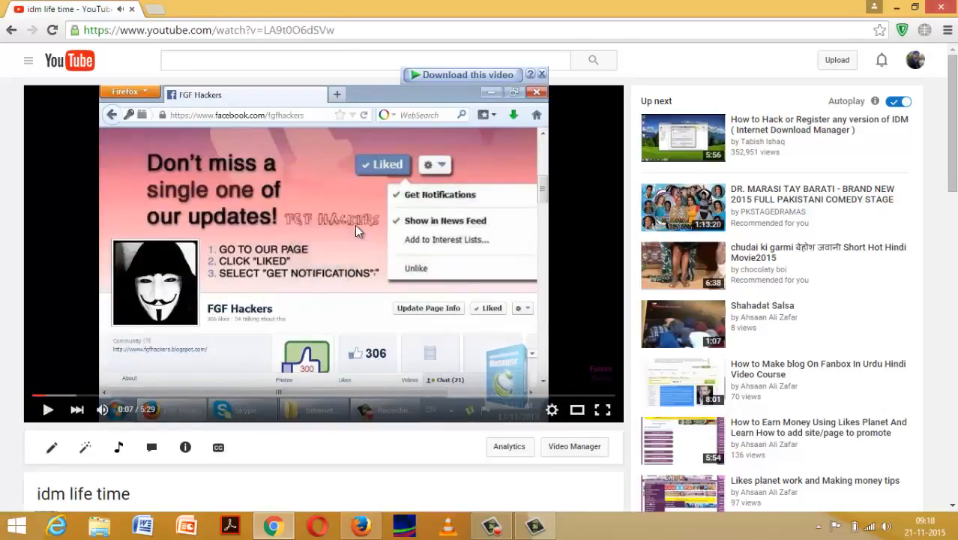